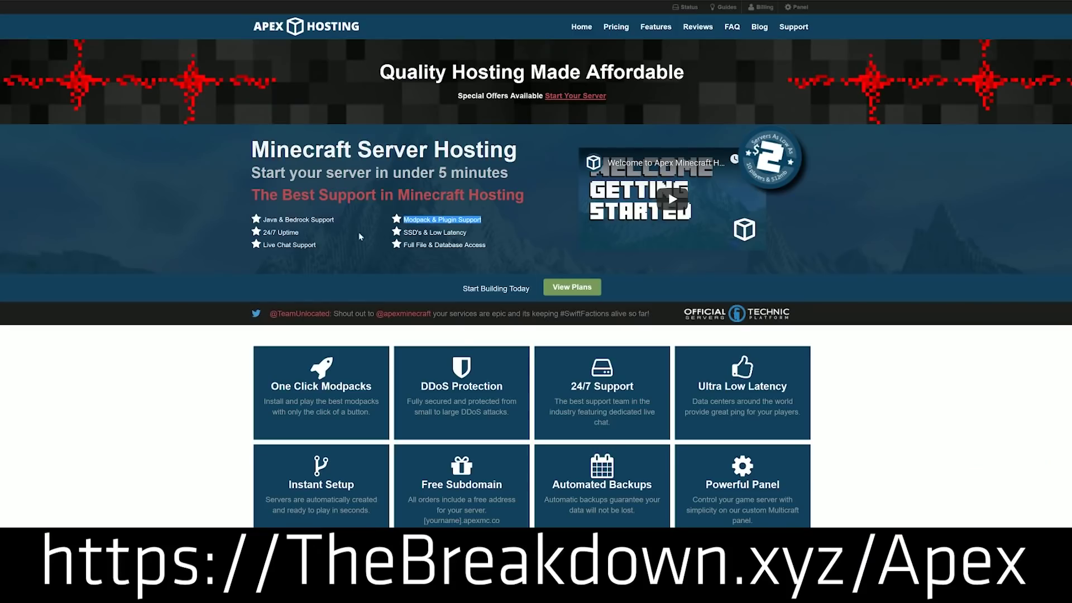
Review the Apex Hosting home page, covering its feature tiles, test server locations, customer testimonials and supported Minecraft versions
drag(330, 235, 273, 230)
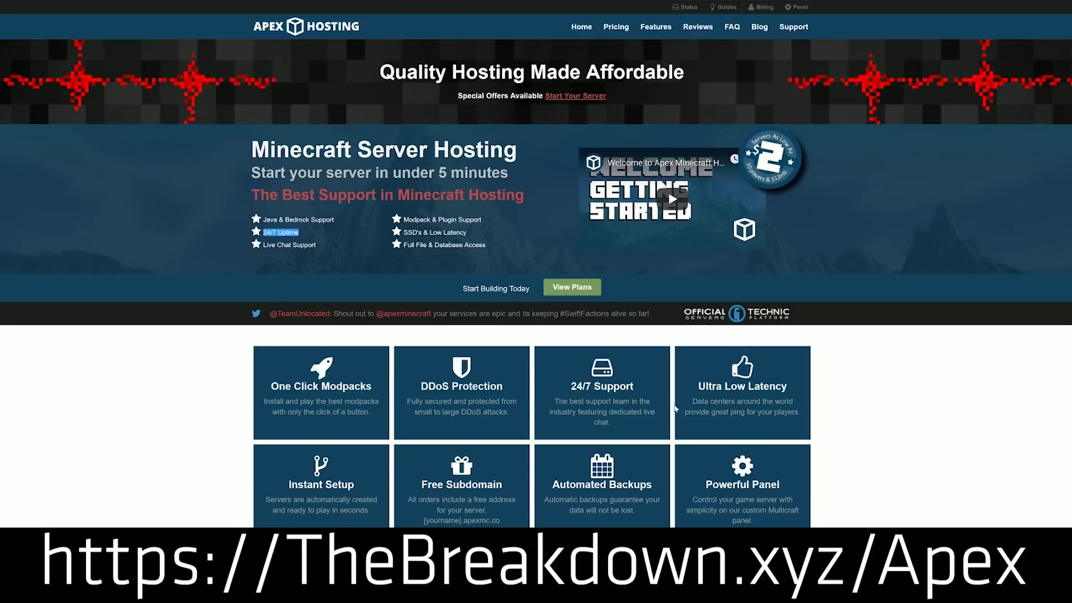
drag(653, 387, 571, 387)
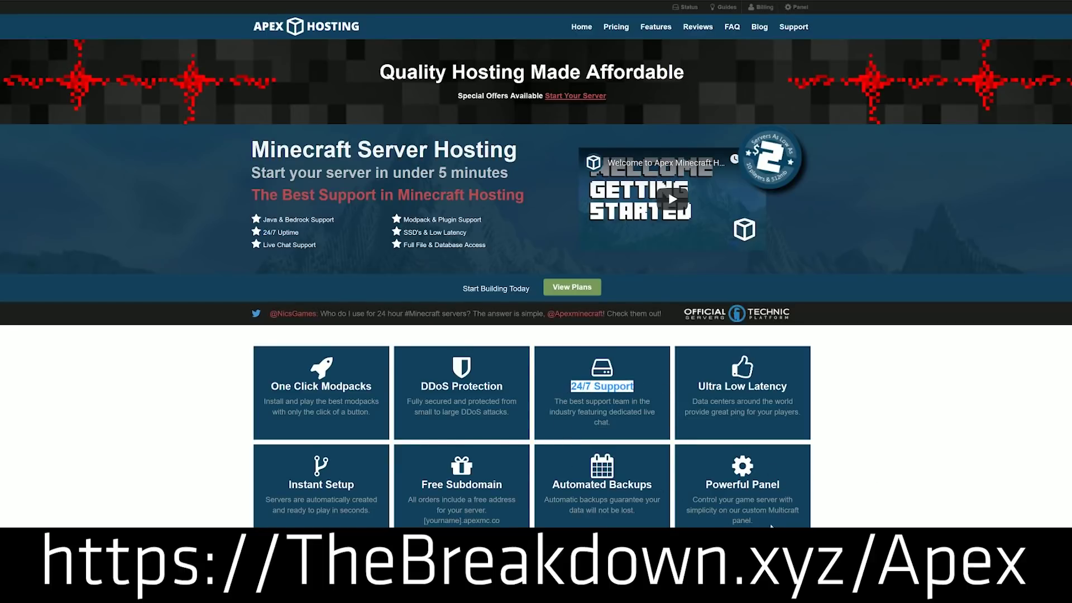
drag(253, 398, 373, 389)
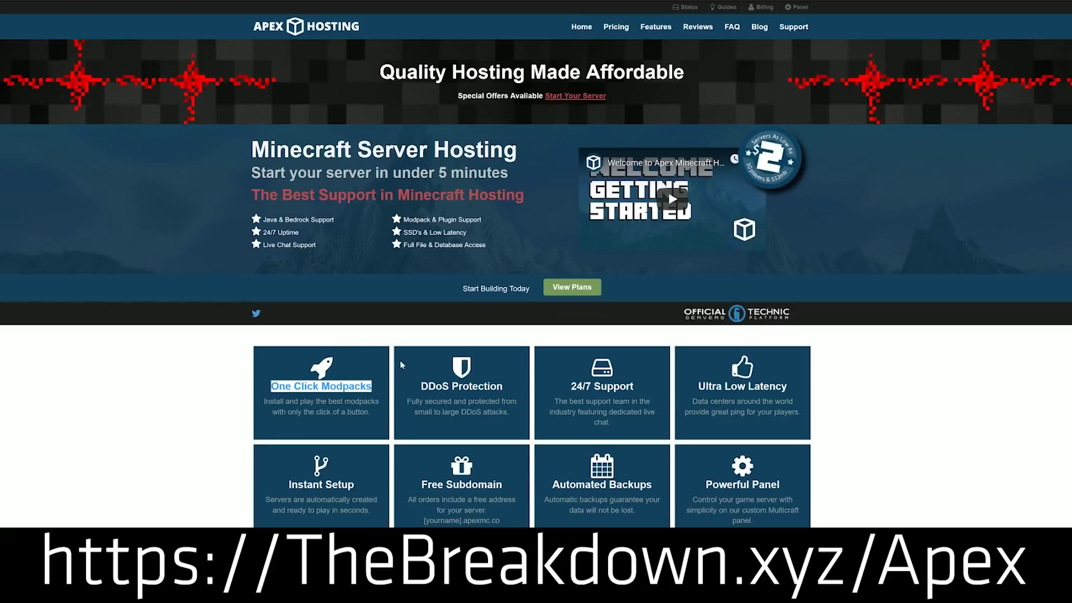
scroll(211, 409, down, 8)
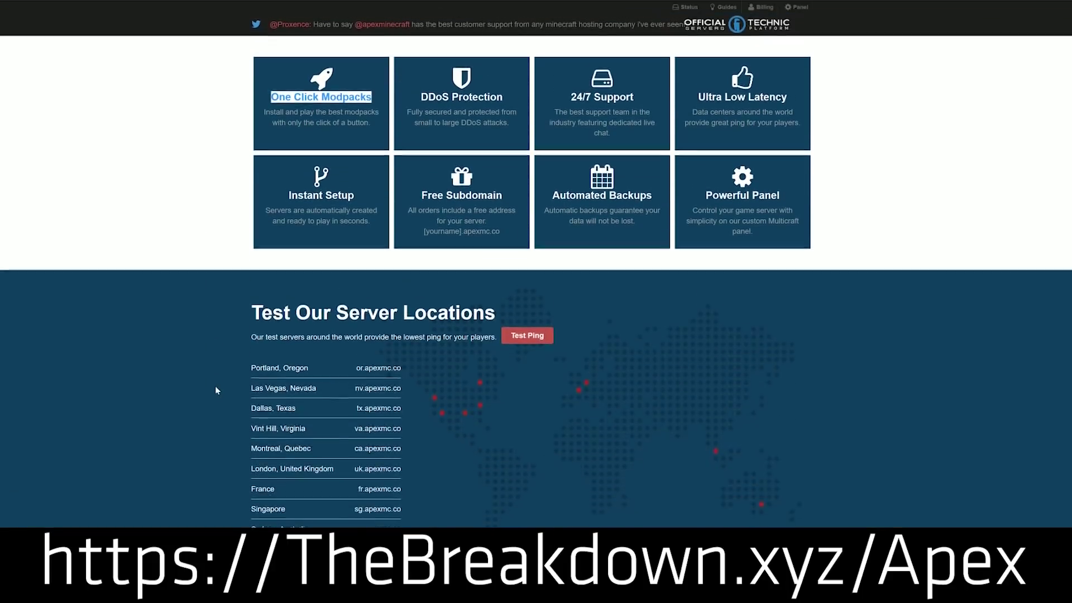
scroll(217, 383, down, 1)
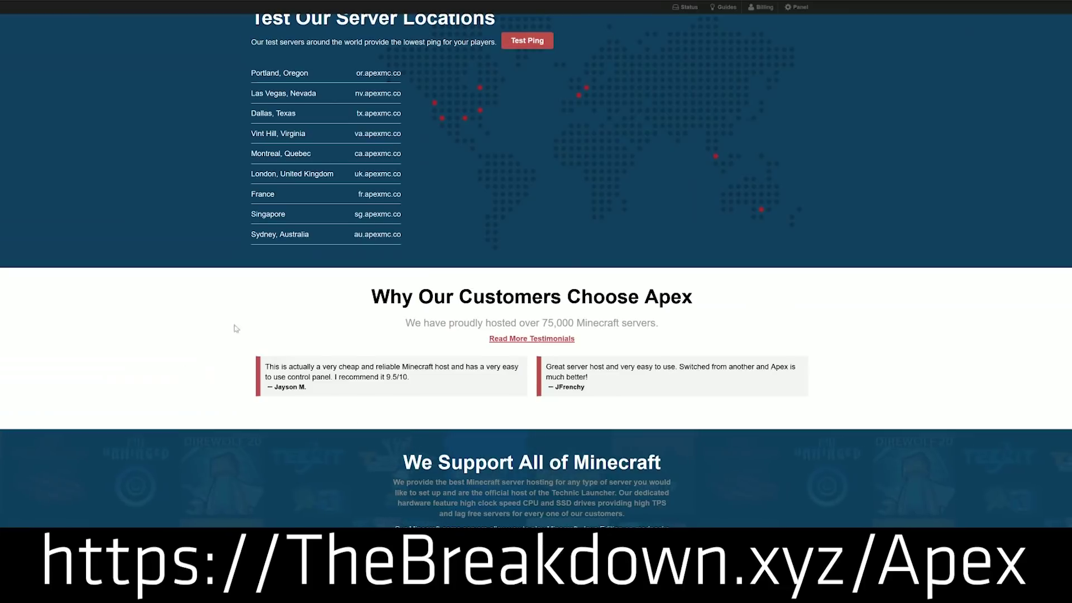
scroll(819, 475, down, 2)
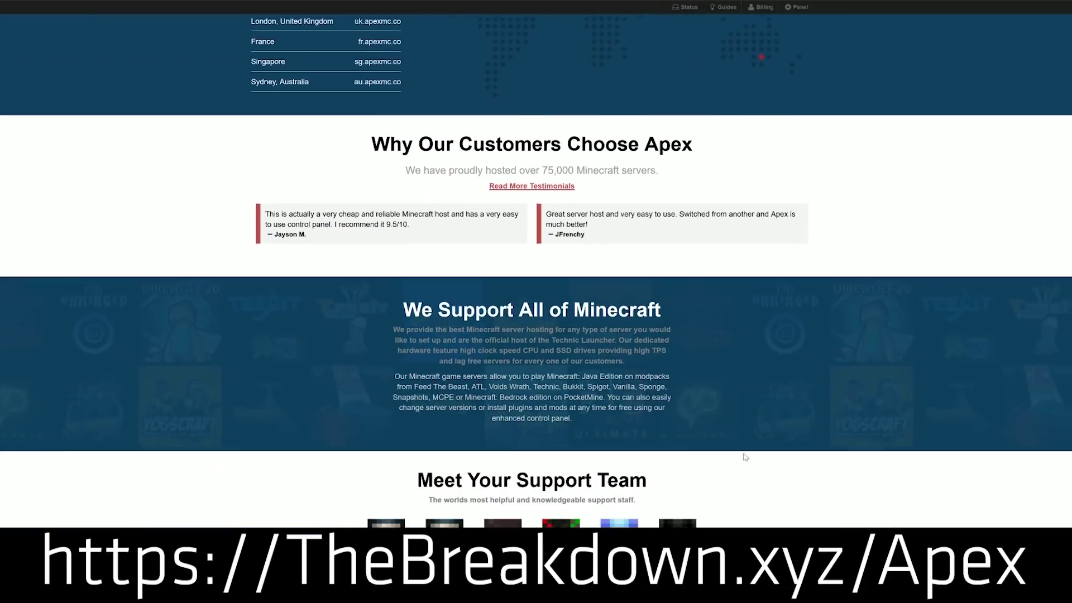
scroll(746, 457, down, 2)
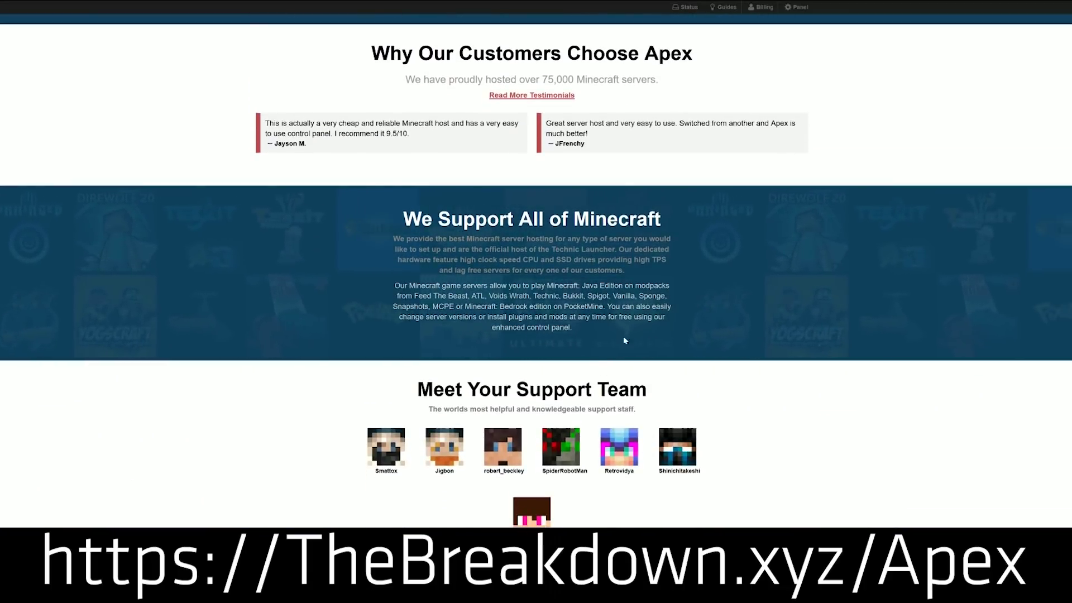
drag(433, 260, 568, 260)
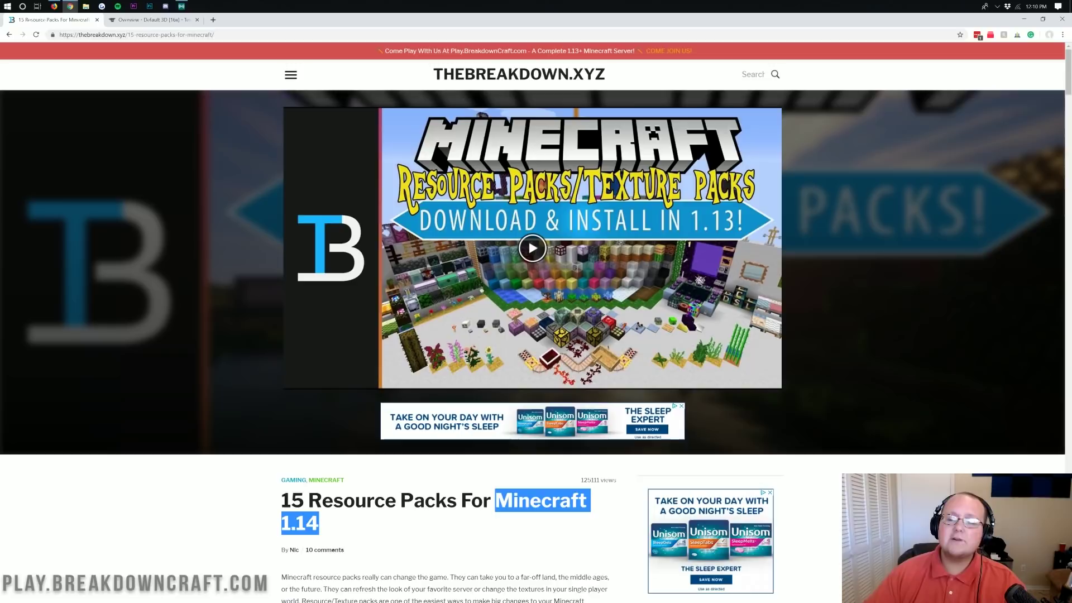
Browse the article "15 Resource Packs For Minecraft 1.14" and examine its listed packs and download options
click(199, 325)
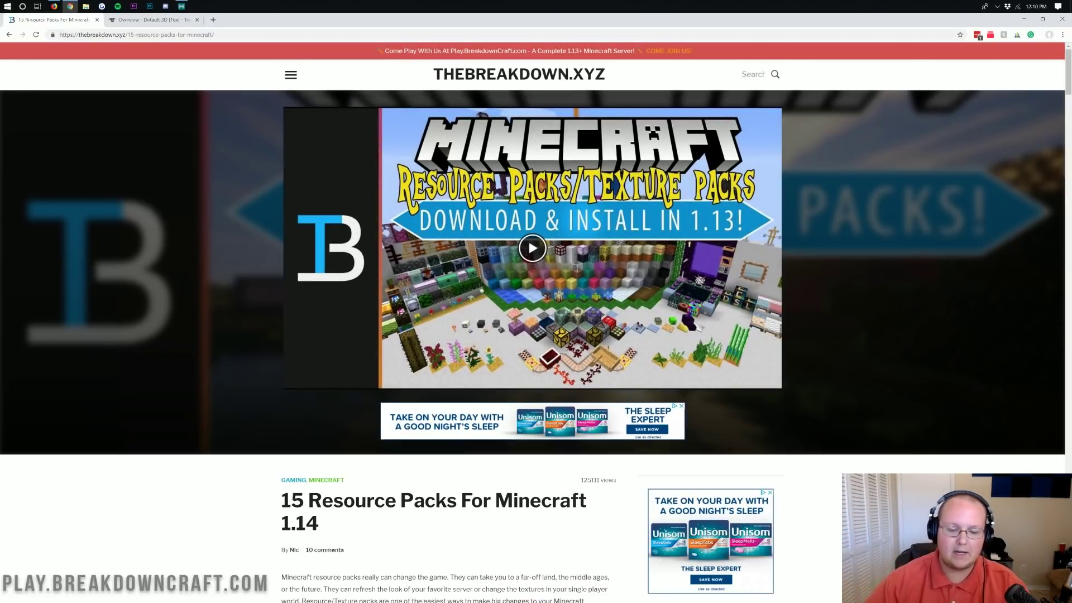
triple_click(285, 506)
click(306, 409)
scroll(307, 409, down, 10)
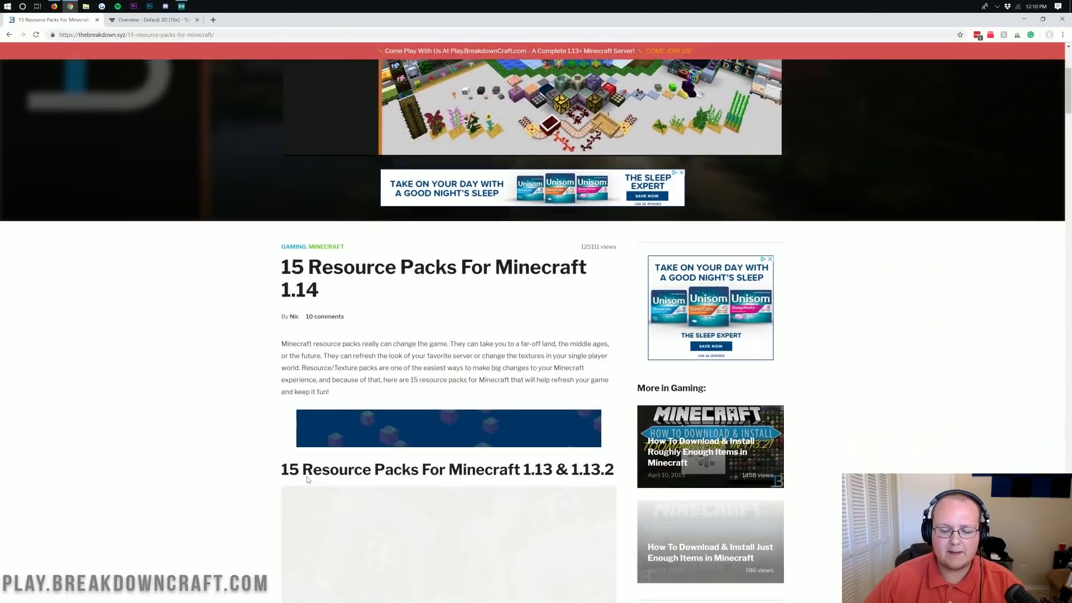
scroll(307, 410, down, 19)
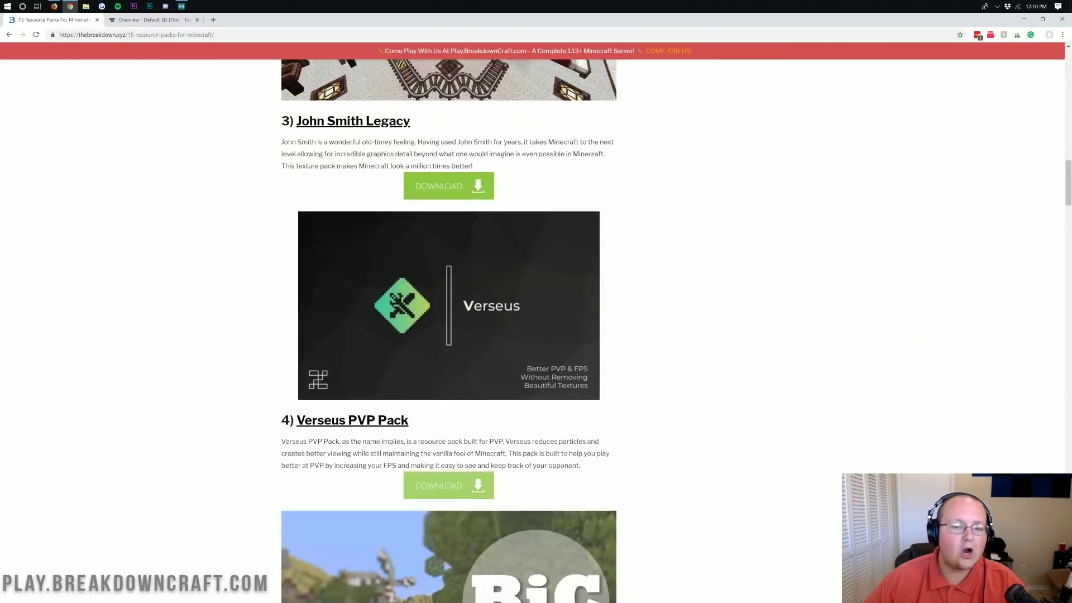
scroll(333, 253, down, 5)
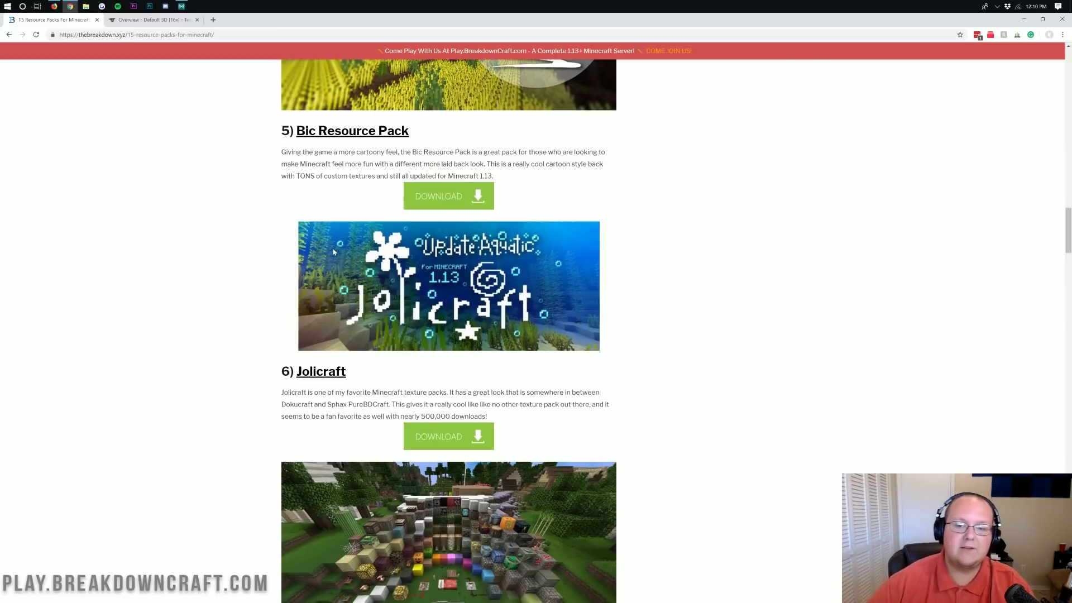
scroll(335, 223, up, 4)
scroll(336, 221, up, 18)
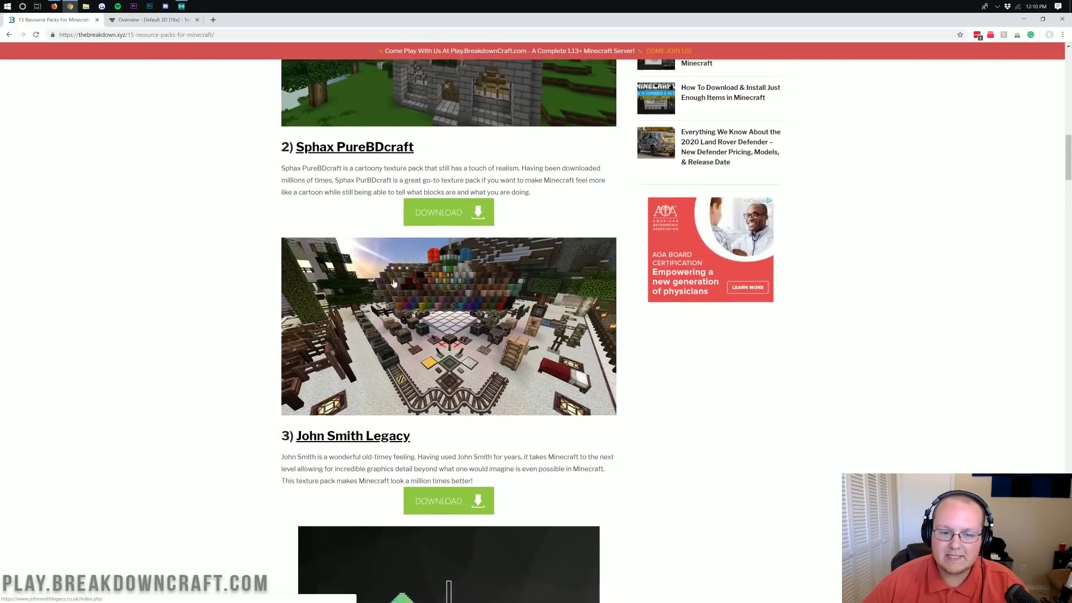
scroll(393, 282, down, 18)
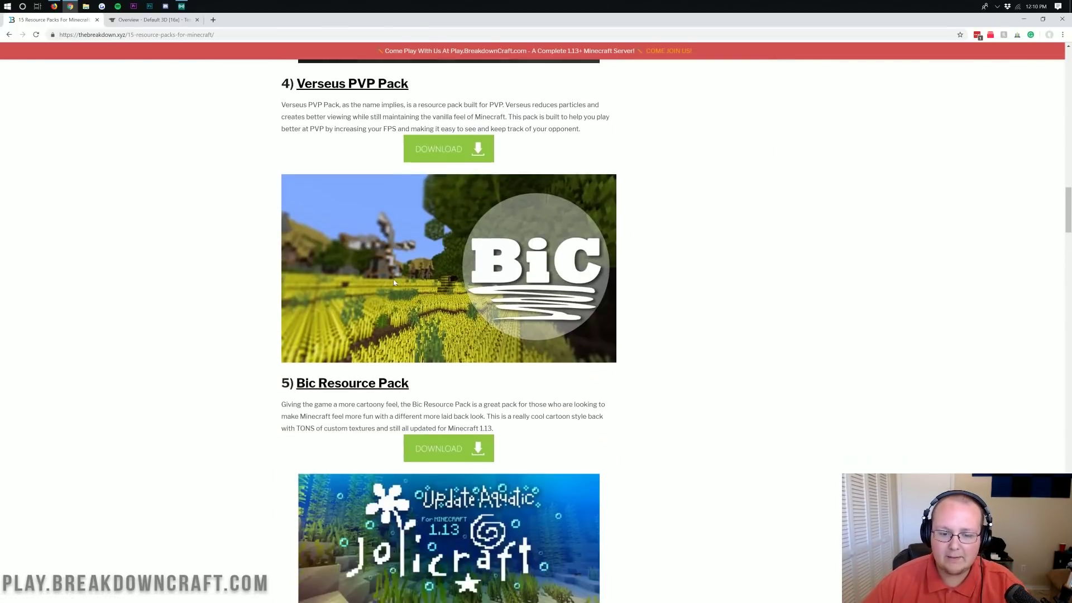
scroll(394, 282, down, 20)
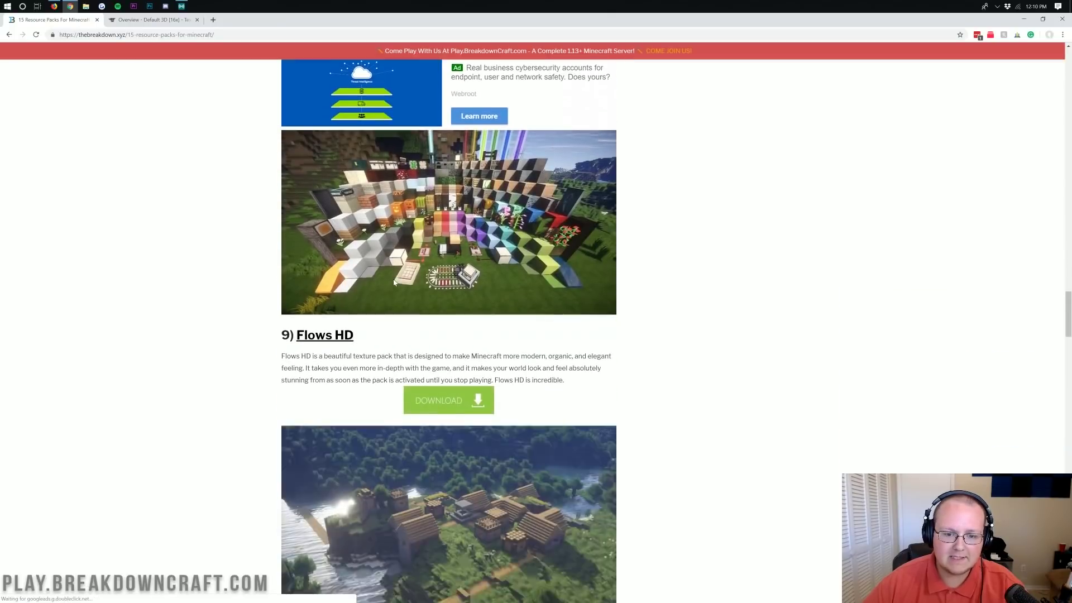
scroll(394, 283, up, 20)
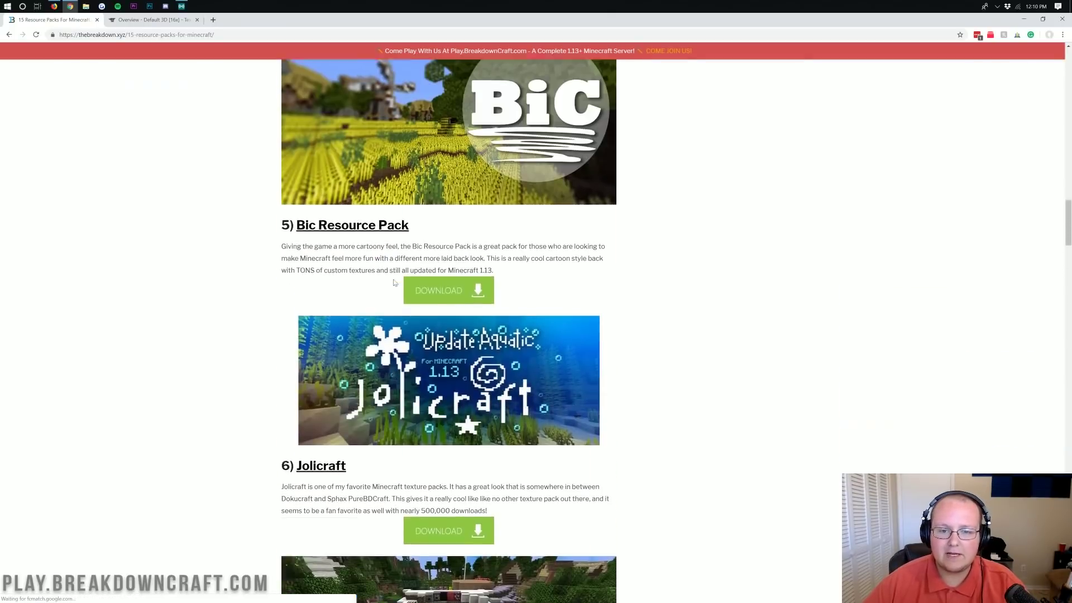
scroll(394, 283, up, 10)
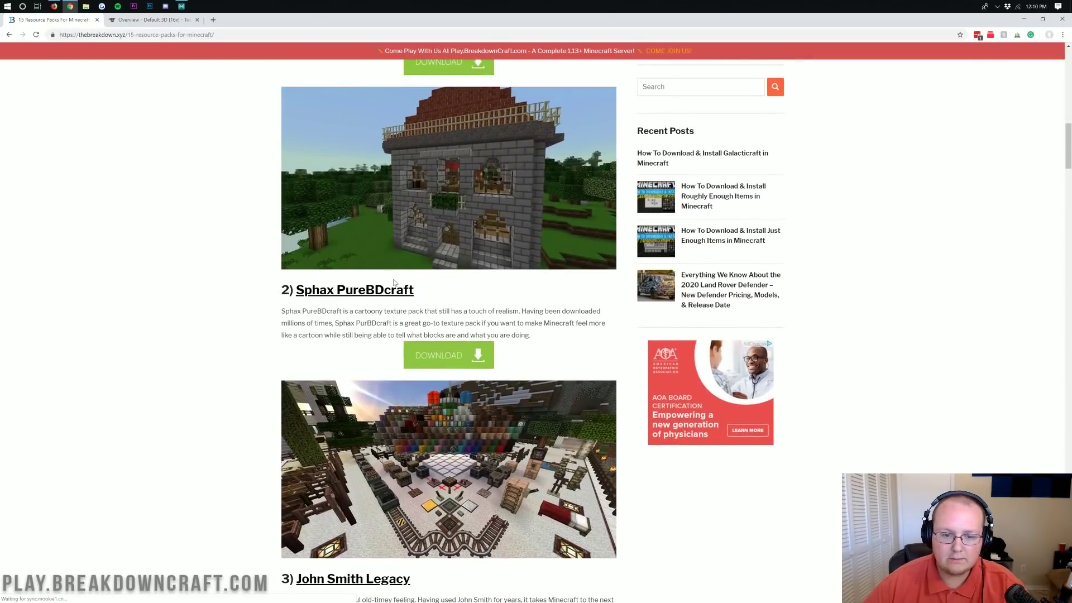
Go to the Default 3D [16x] project page on CurseForge and download the latest file
click(149, 24)
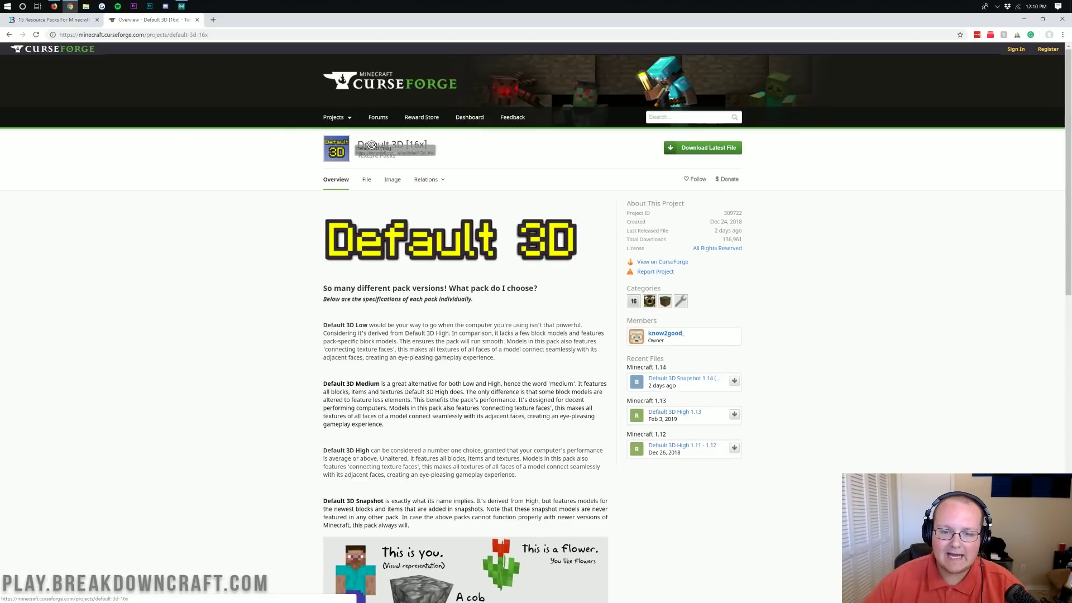
scroll(428, 311, down, 5)
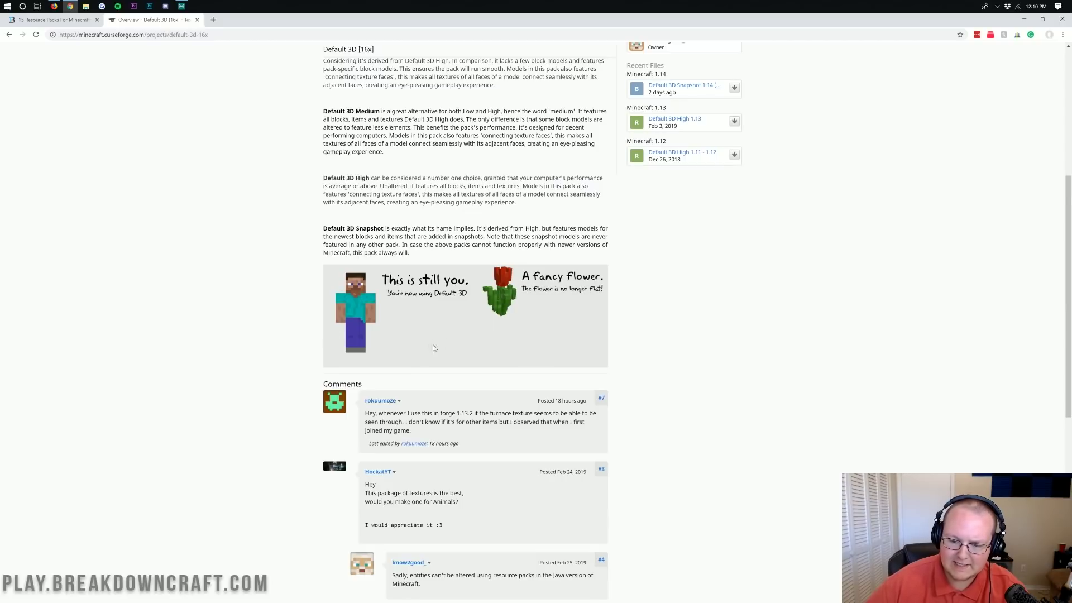
scroll(431, 337, up, 5)
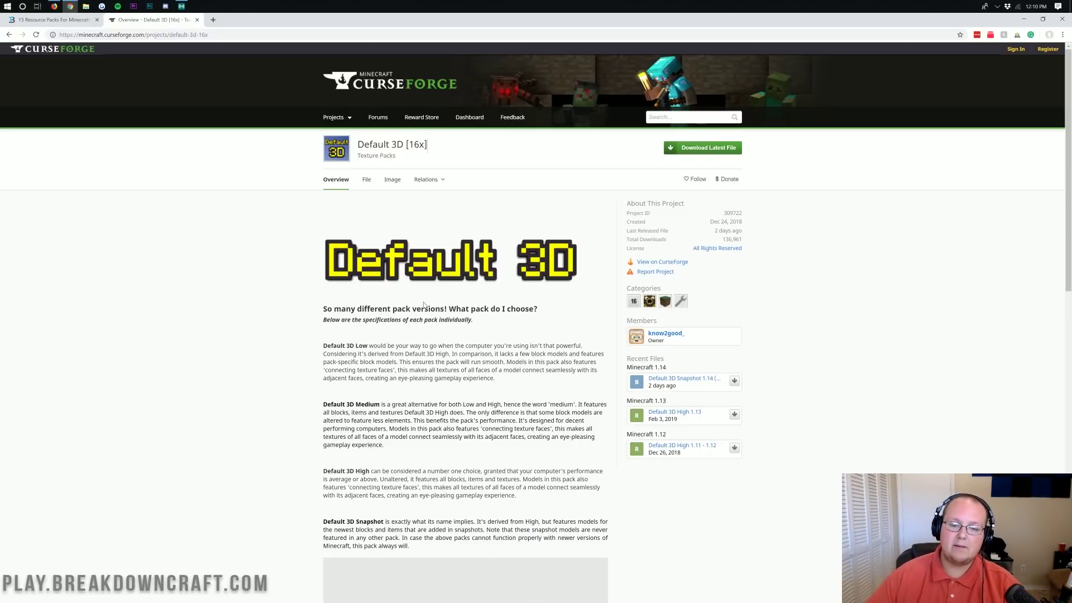
click(676, 153)
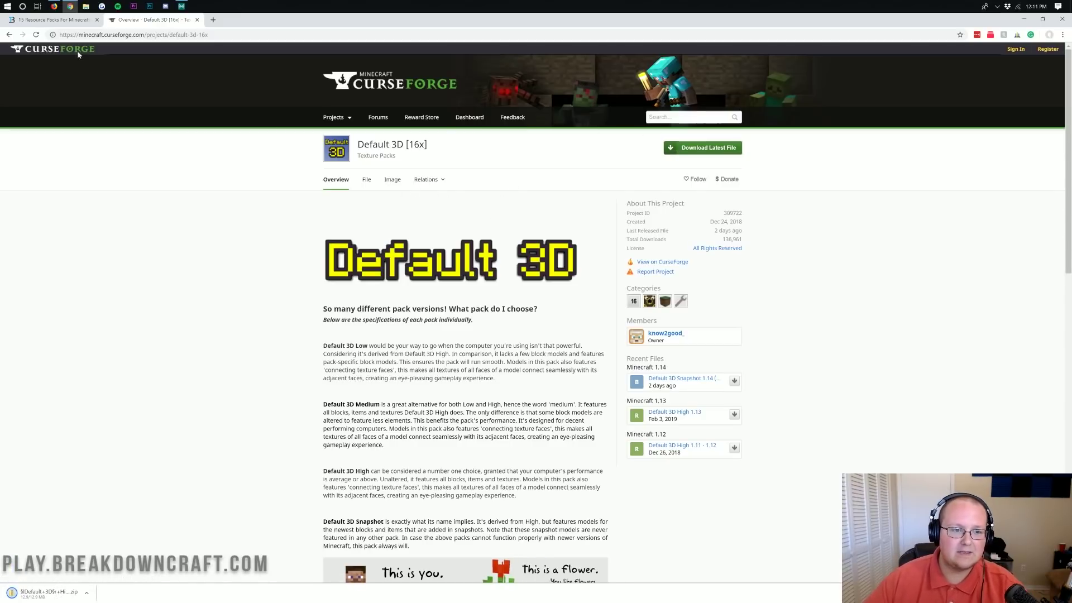
key(ctrl+shift+Tab)
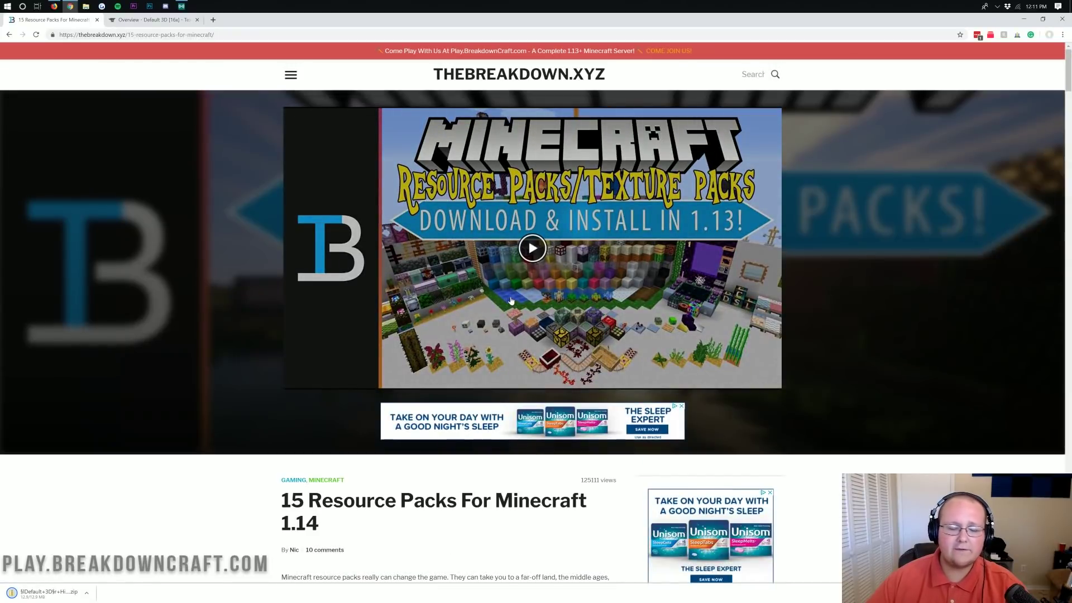
key(ctrl+Tab)
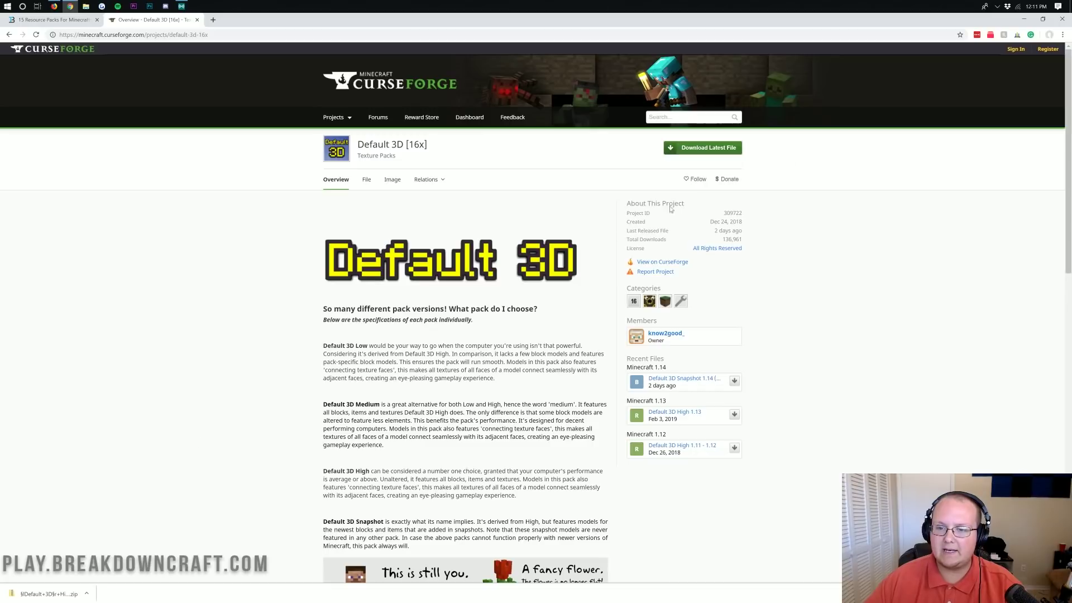
Minimize the browser and move the downloaded Default 3D zip to an open area of the desktop
click(1024, 19)
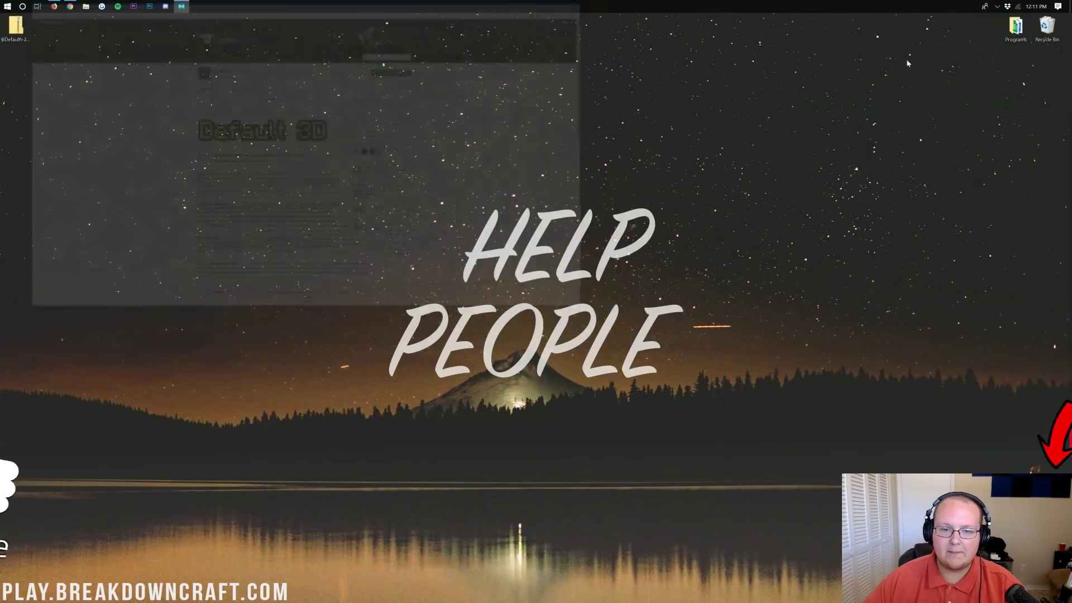
drag(16, 25, 141, 123)
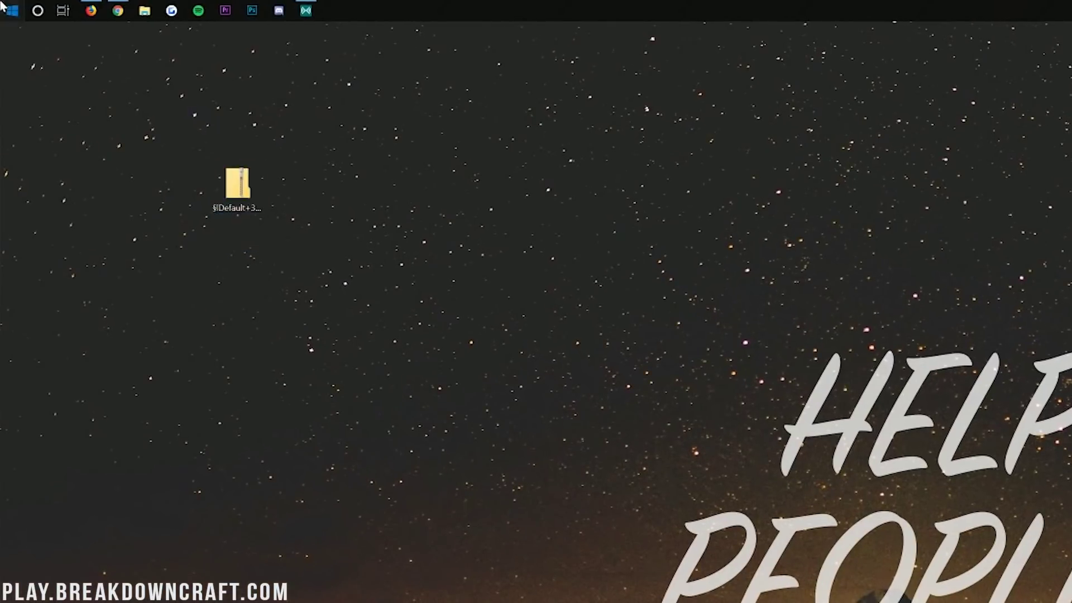
Search Windows for "downloads", look through the Downloads folder, and close its window
text(downloads)
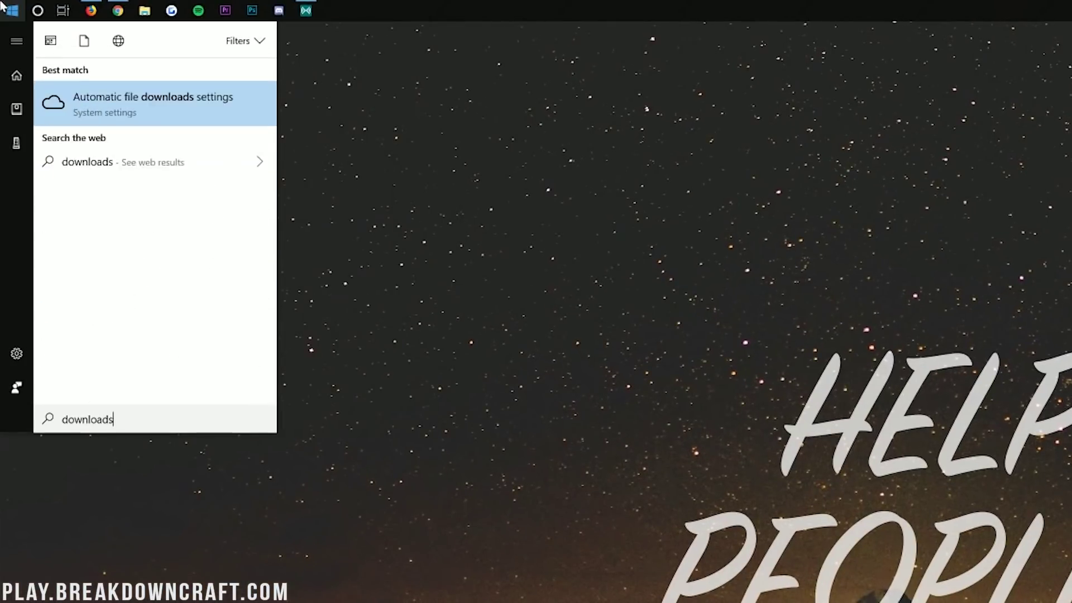
click(85, 163)
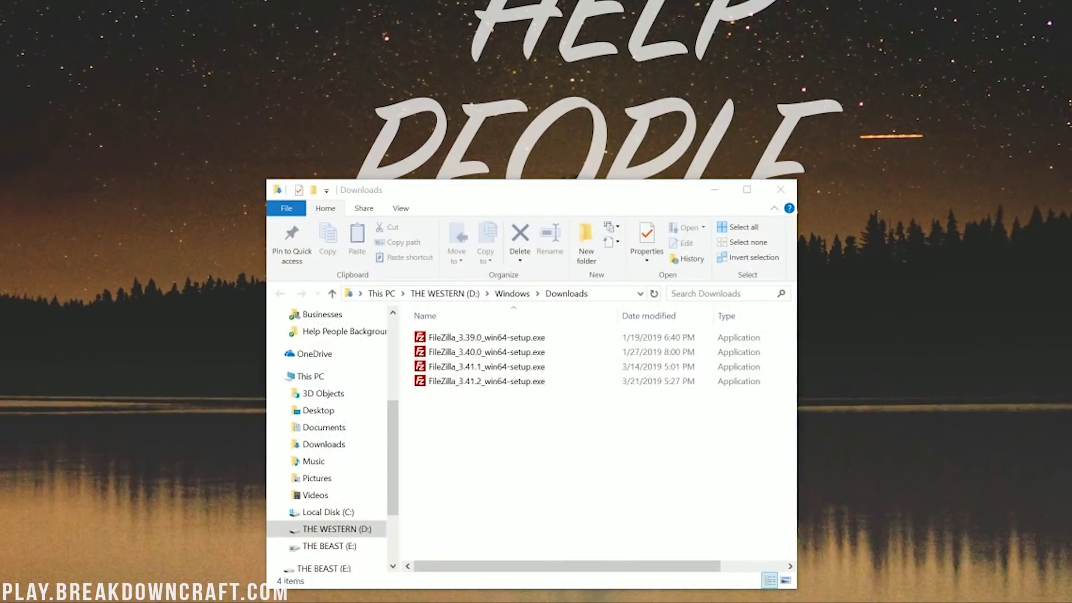
drag(480, 338, 689, 335)
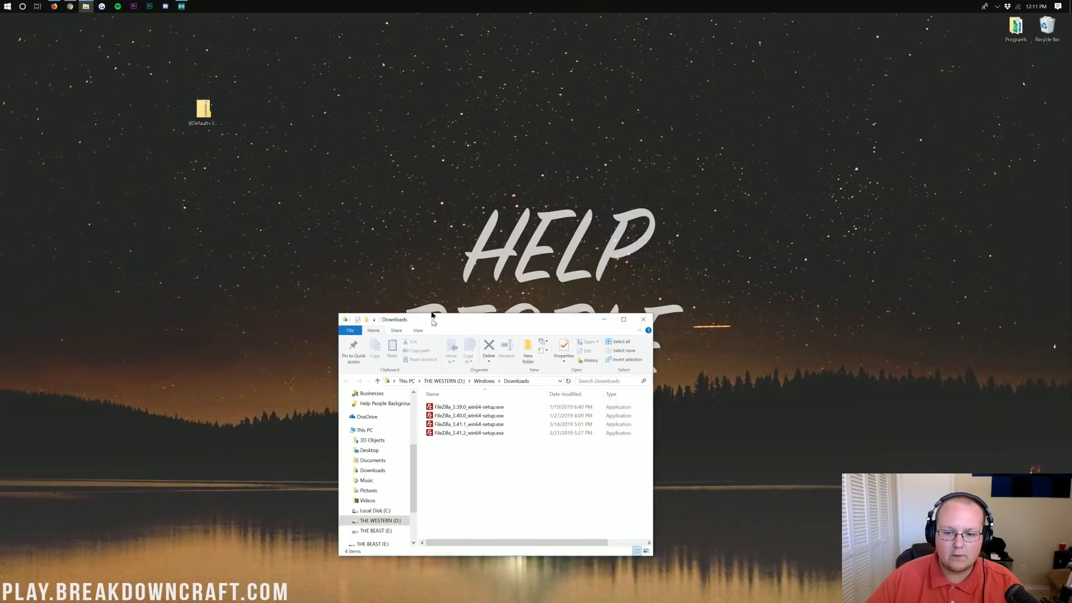
drag(427, 228, 399, 2)
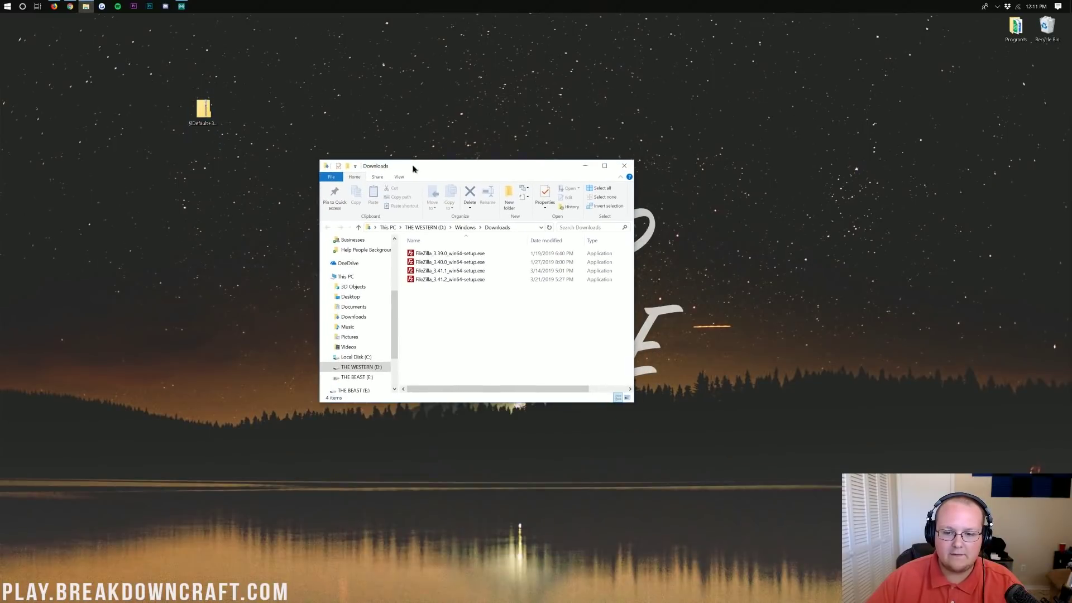
click(625, 165)
Open the Minecraft Launcher and choose the Latest release 1.14 version to play
click(213, 107)
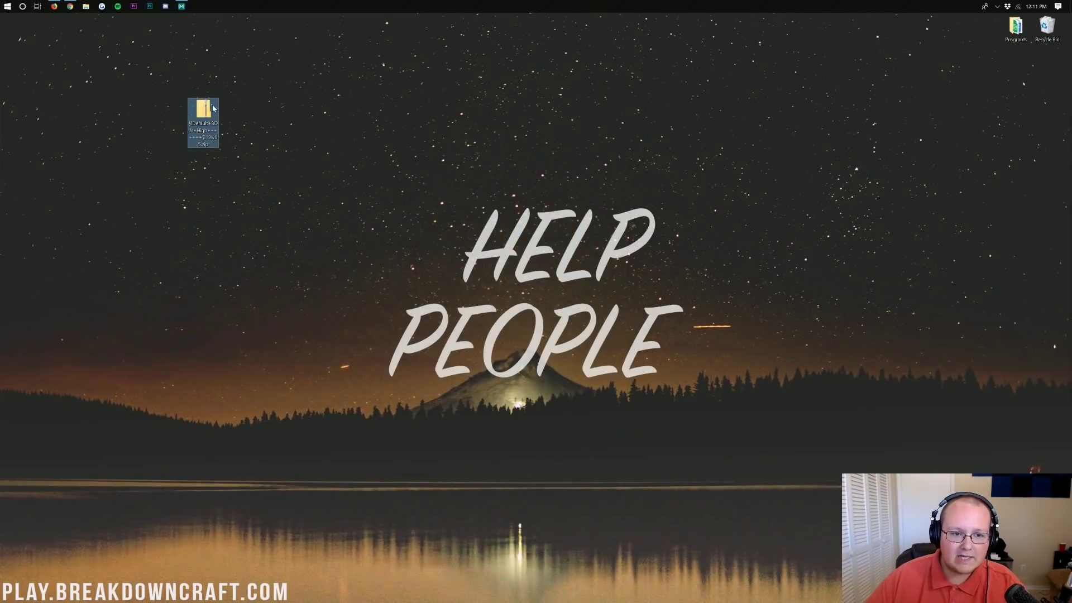
click(7, 6)
text(%appdata%)
key(Return)
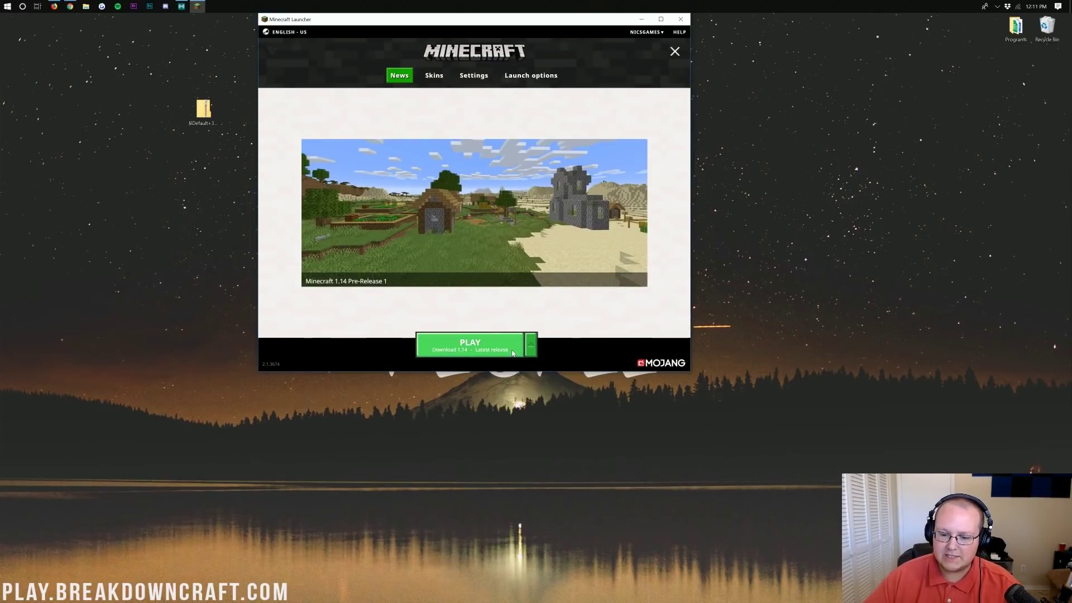
click(531, 345)
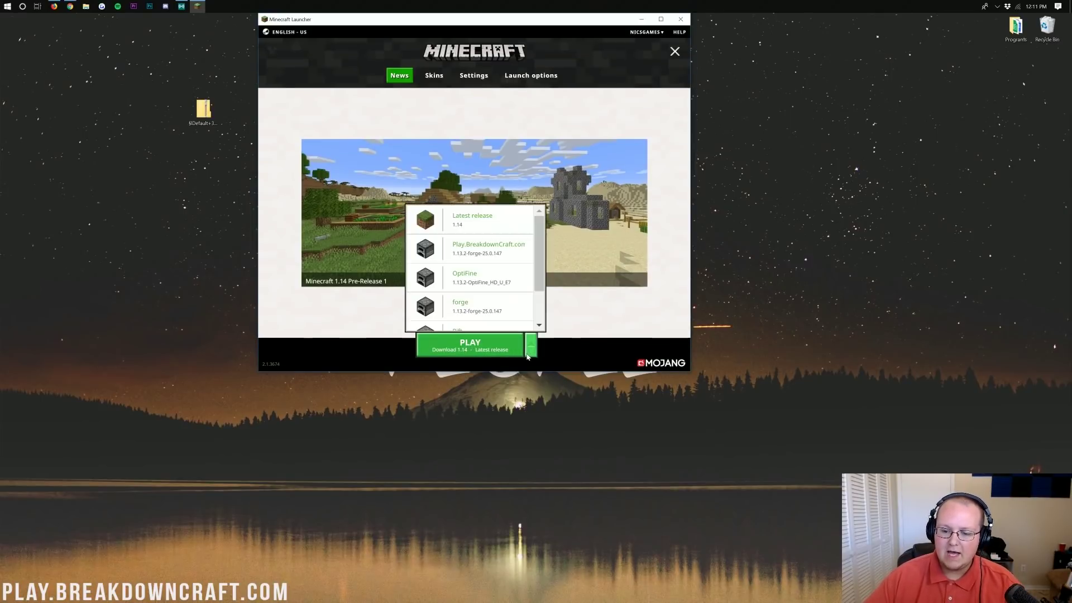
click(464, 223)
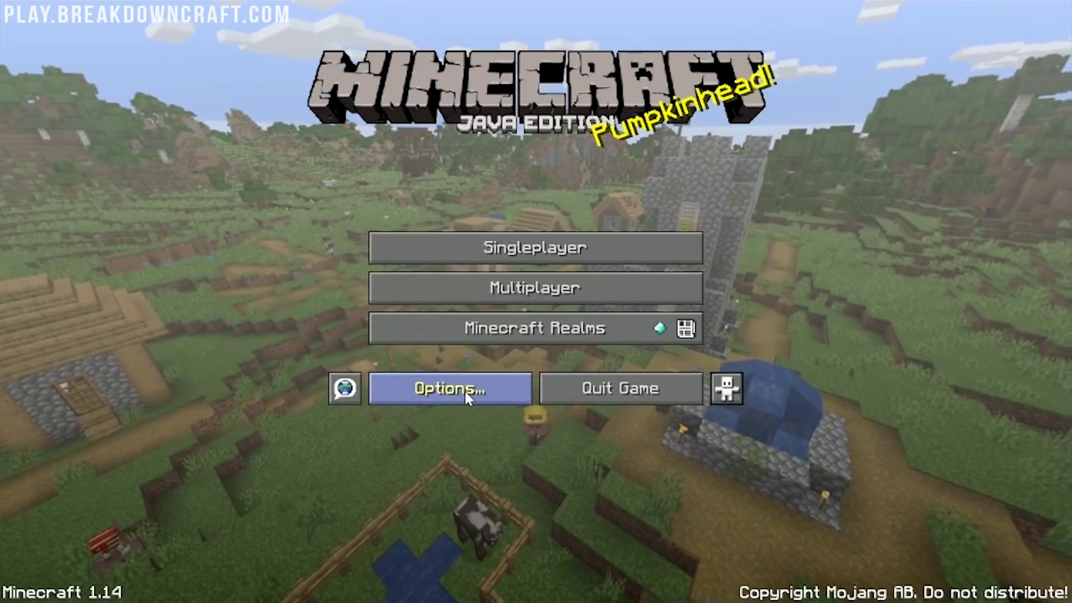
Open the resource pack selection screen in Minecraft's options
click(465, 392)
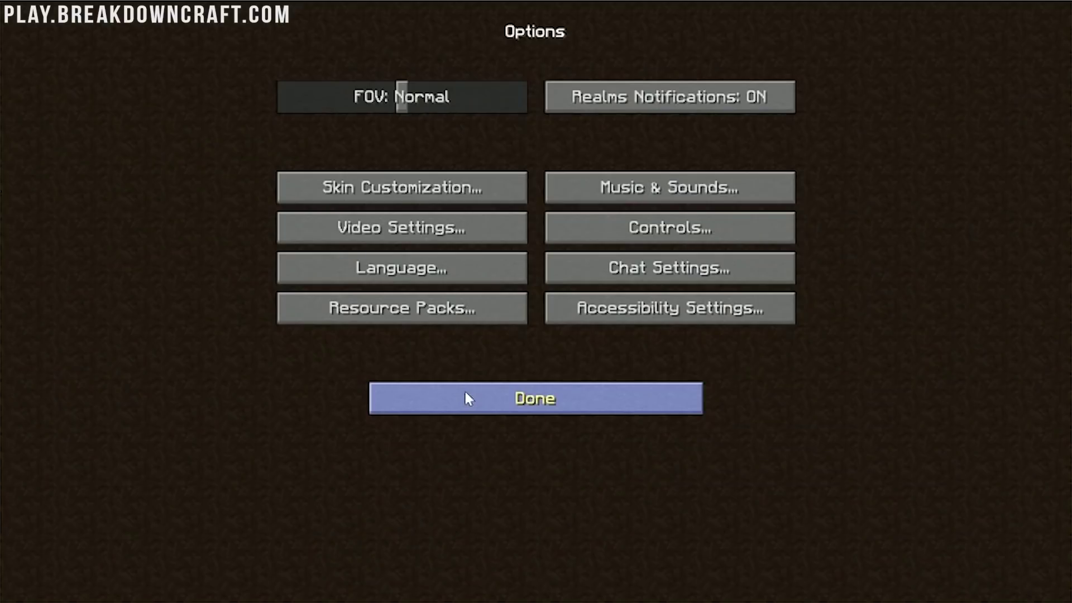
click(444, 305)
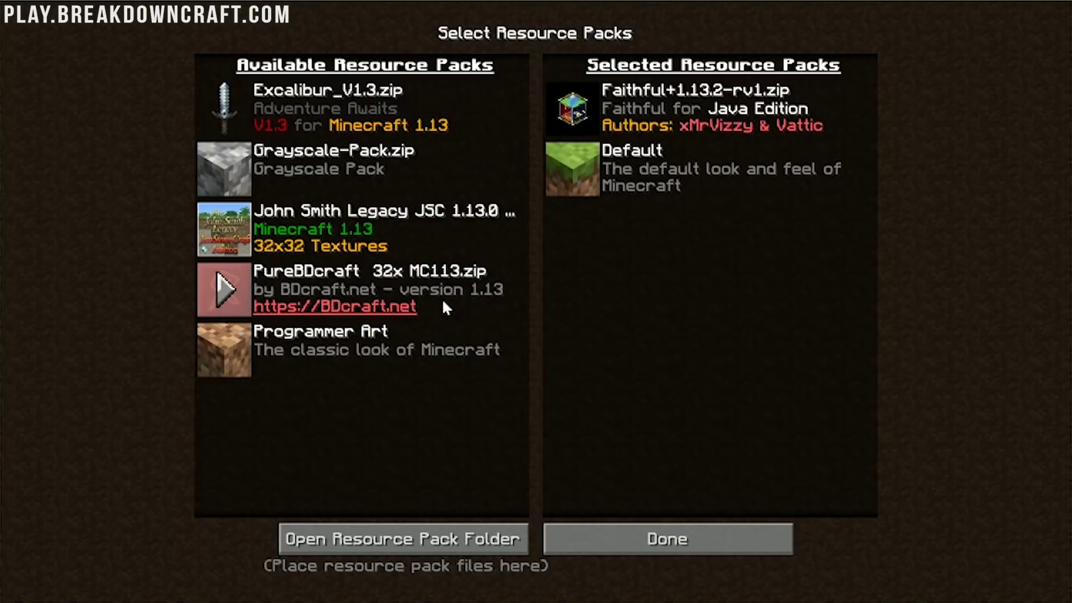
Deactivate the Faithful+1.13.2-rv1.zip resource pack, and briefly activate and remove the John Smith Legacy pack
mouse_move(609, 105)
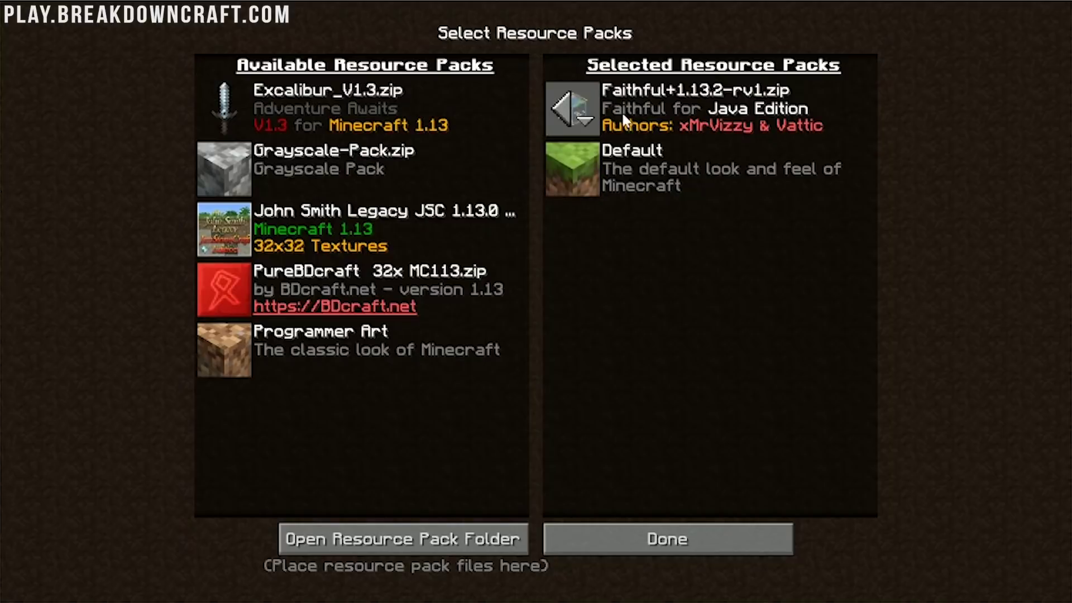
click(568, 109)
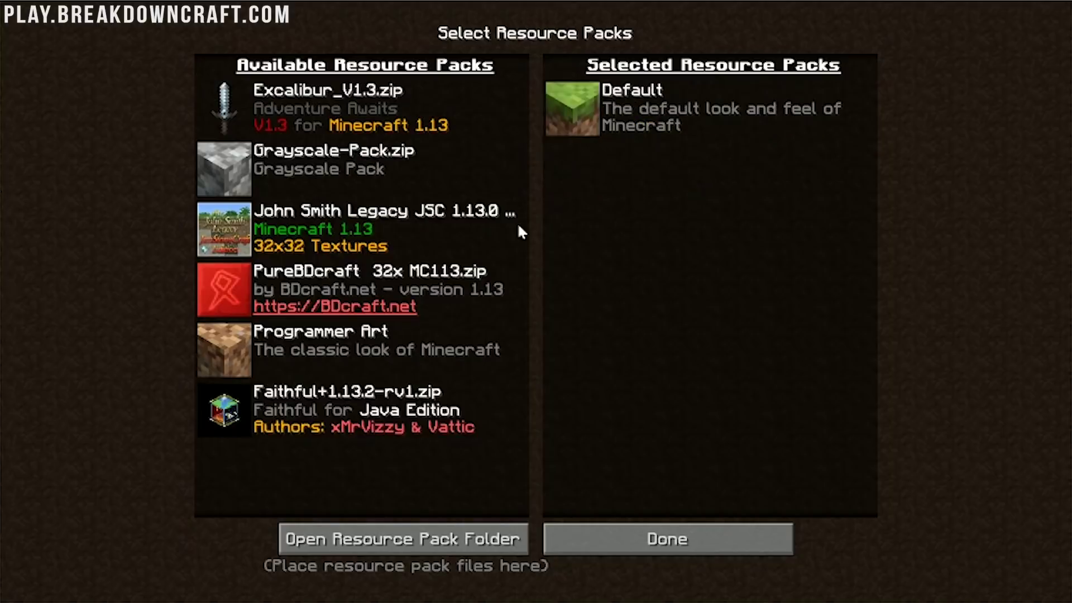
click(225, 229)
click(561, 109)
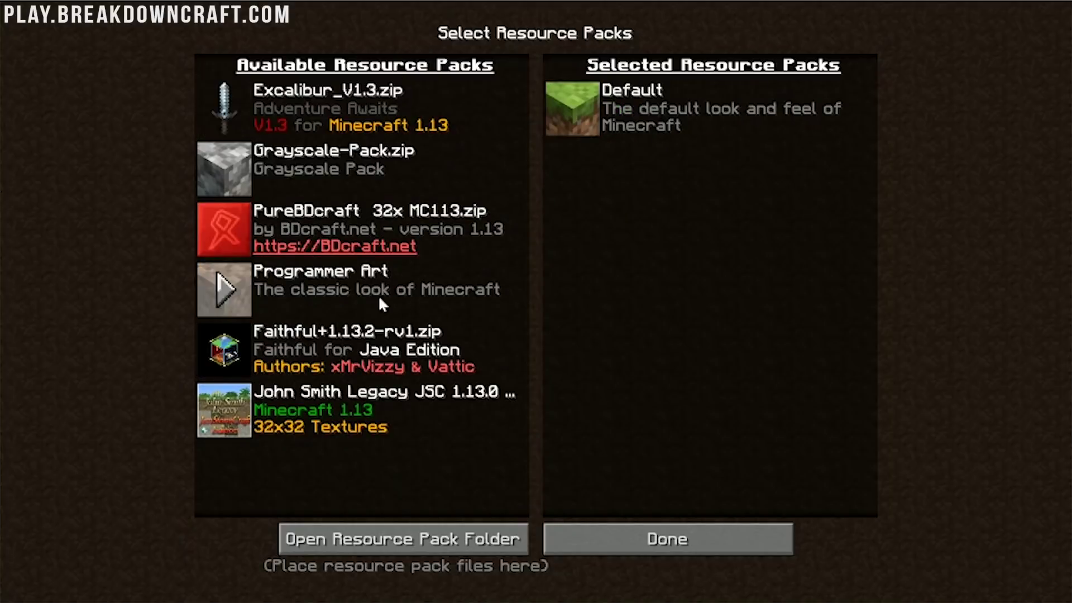
Open Minecraft's resource pack folder, copy the Default 3D zip from the desktop into it, and return to the game
click(389, 544)
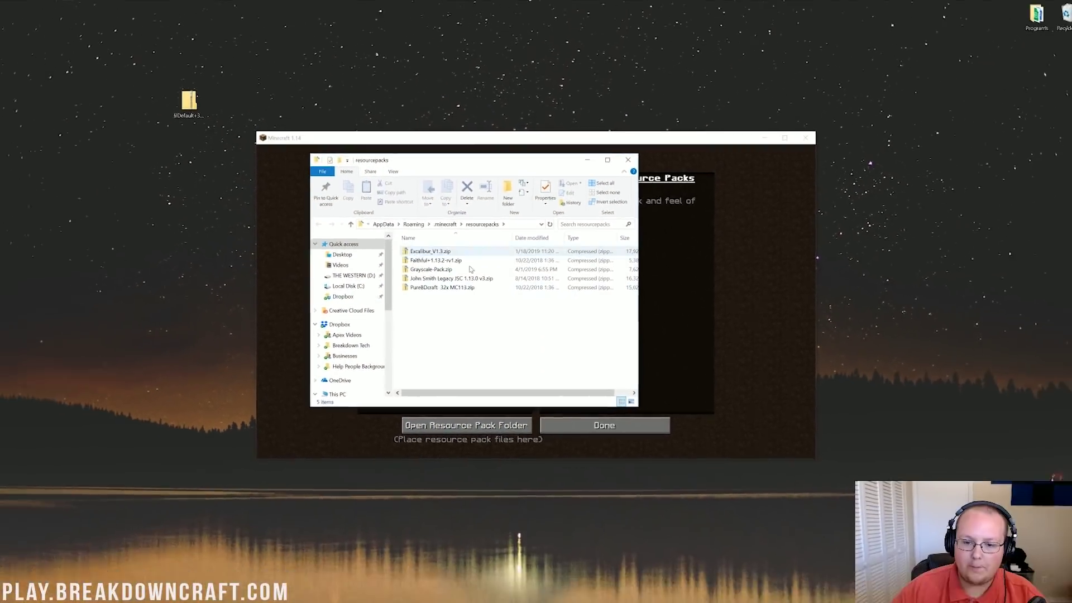
click(211, 120)
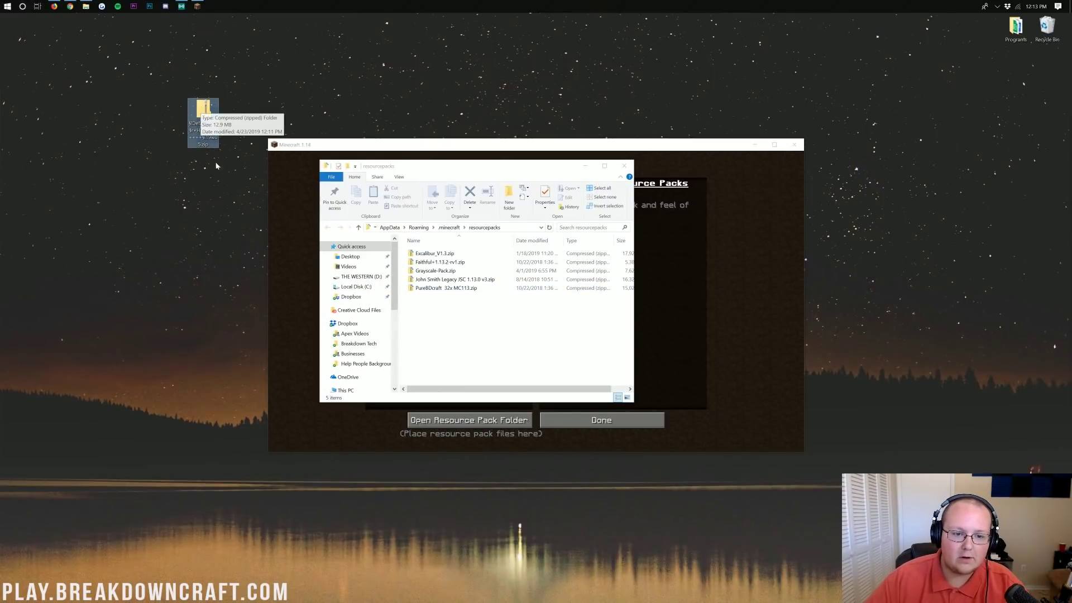
drag(202, 131, 462, 343)
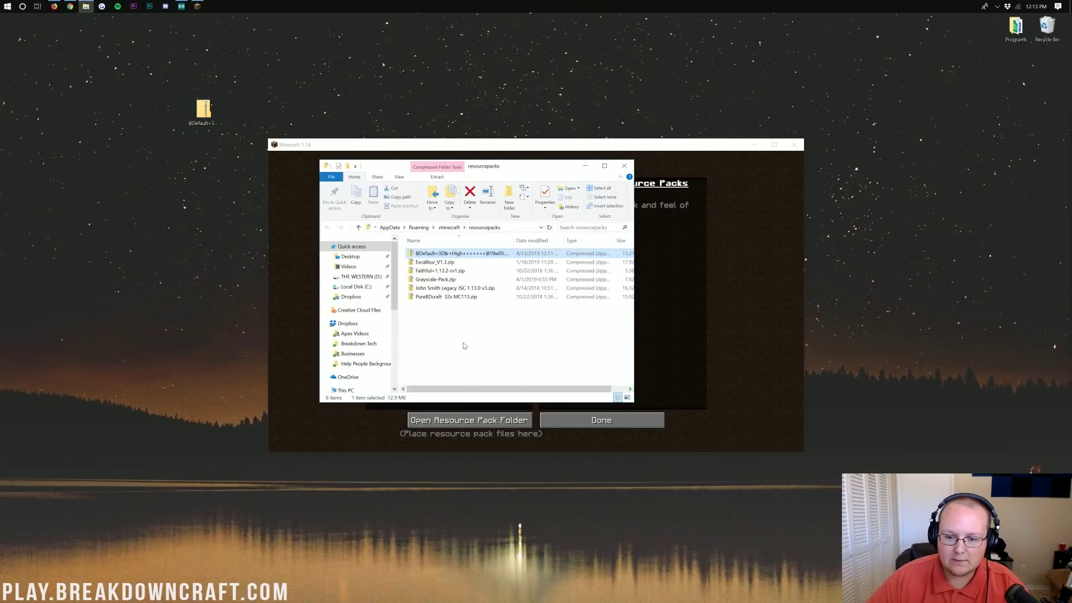
click(669, 297)
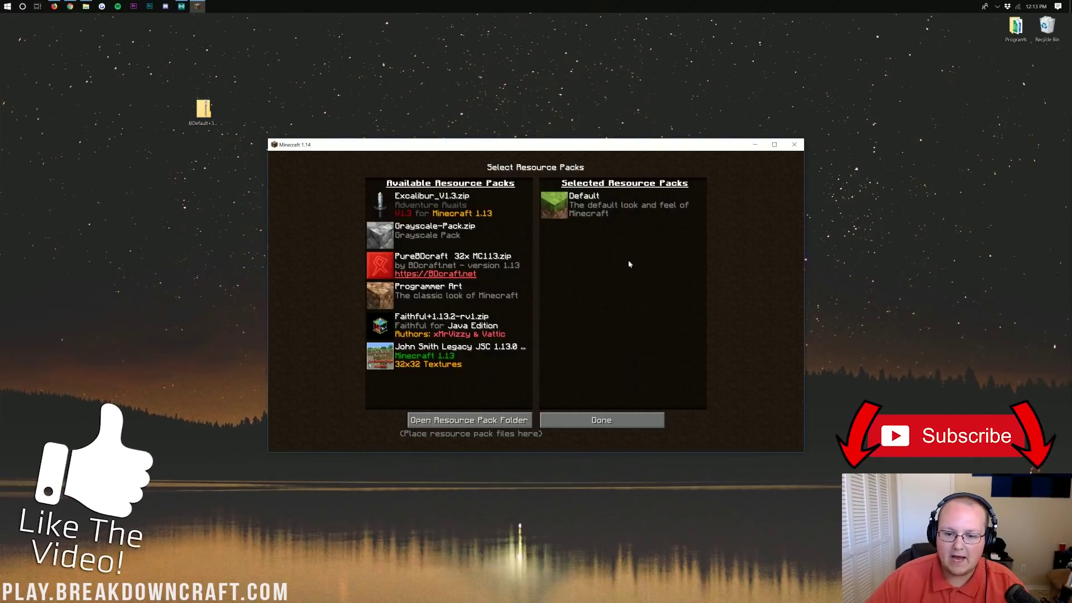
Reload the resource pack list, activate the Default 3D High pack, and return to the title screen
click(593, 426)
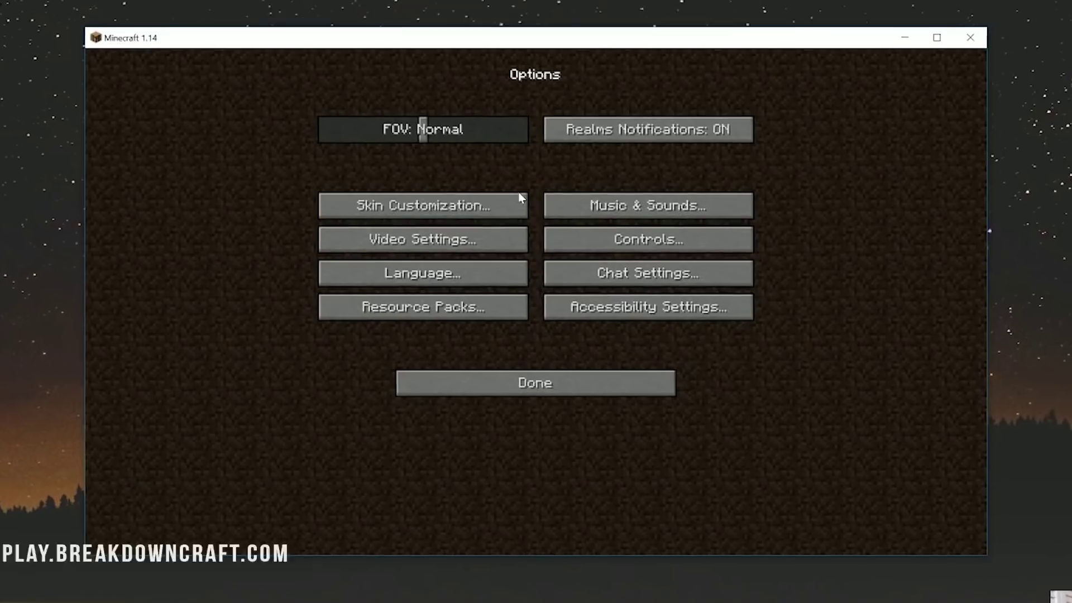
click(403, 307)
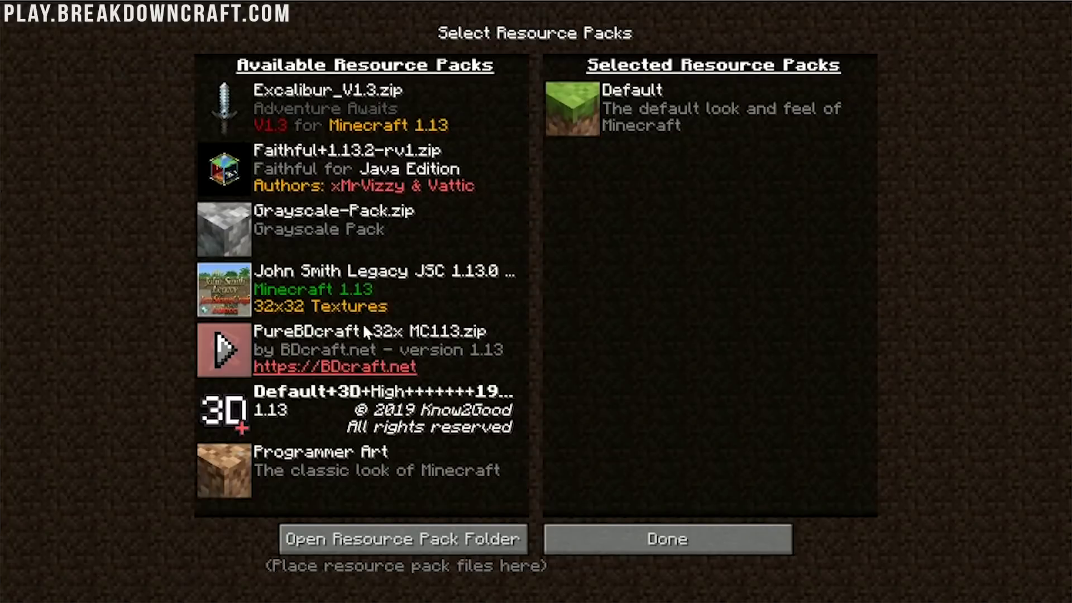
click(226, 408)
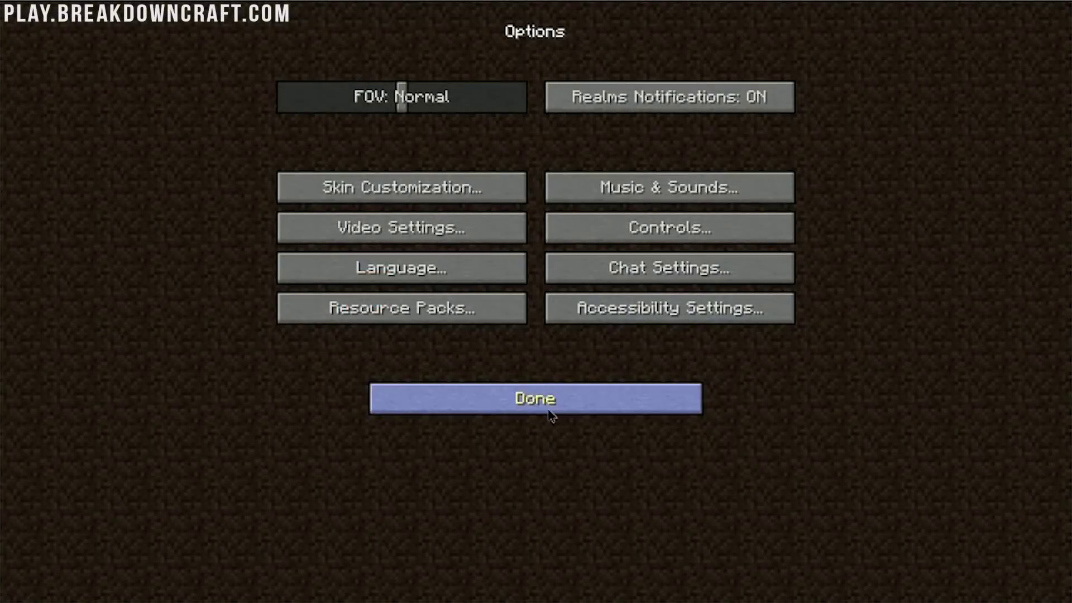
click(552, 416)
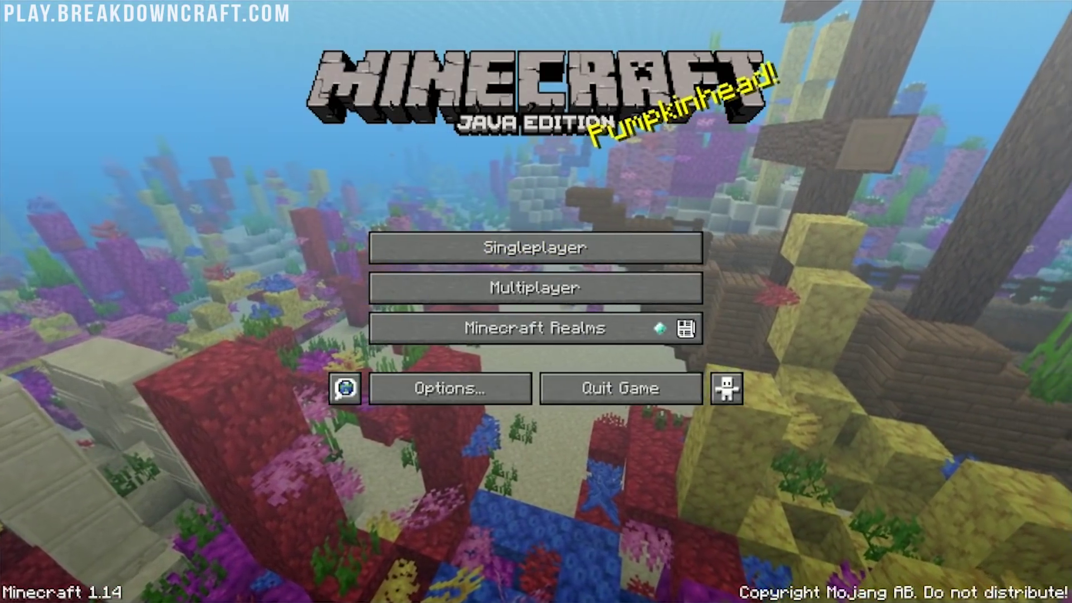
Load the singleplayer survival world dated 3/23/19 and walk up to the furnace in the glass-walled room
click(582, 242)
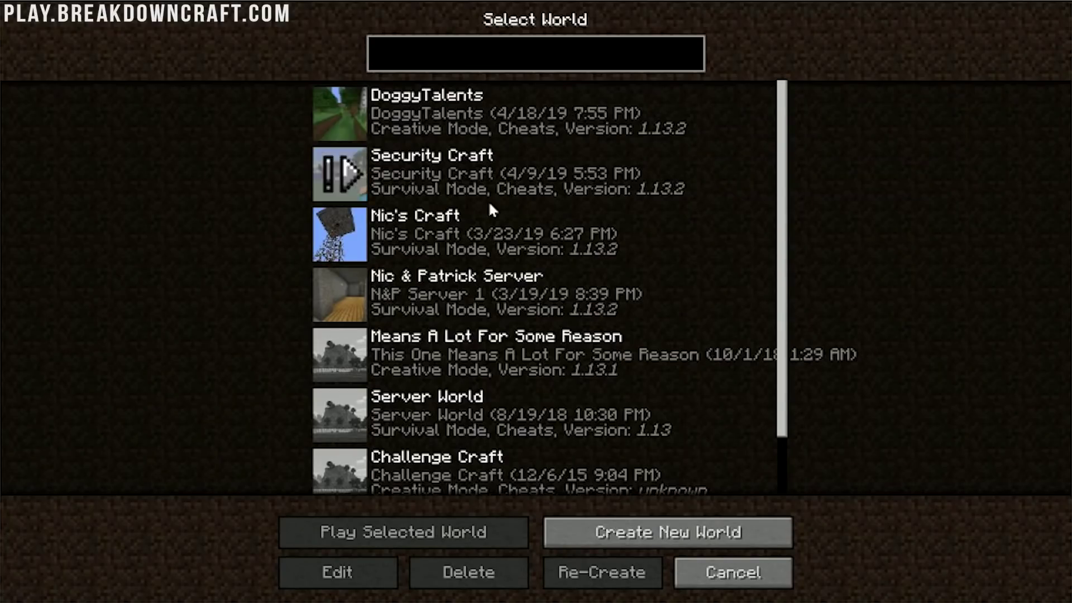
double_click(407, 235)
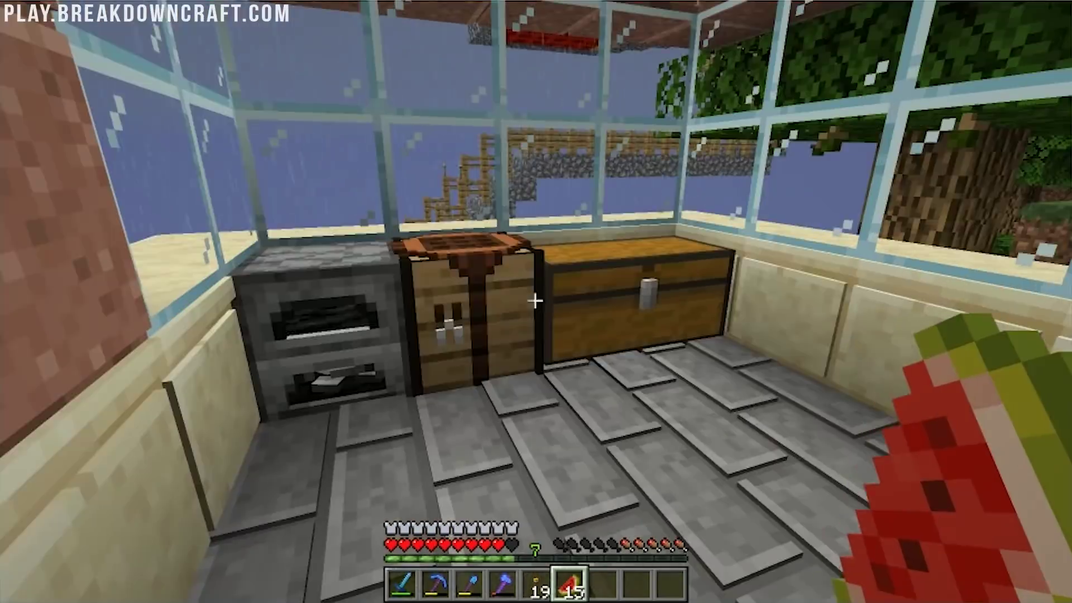
key(w)
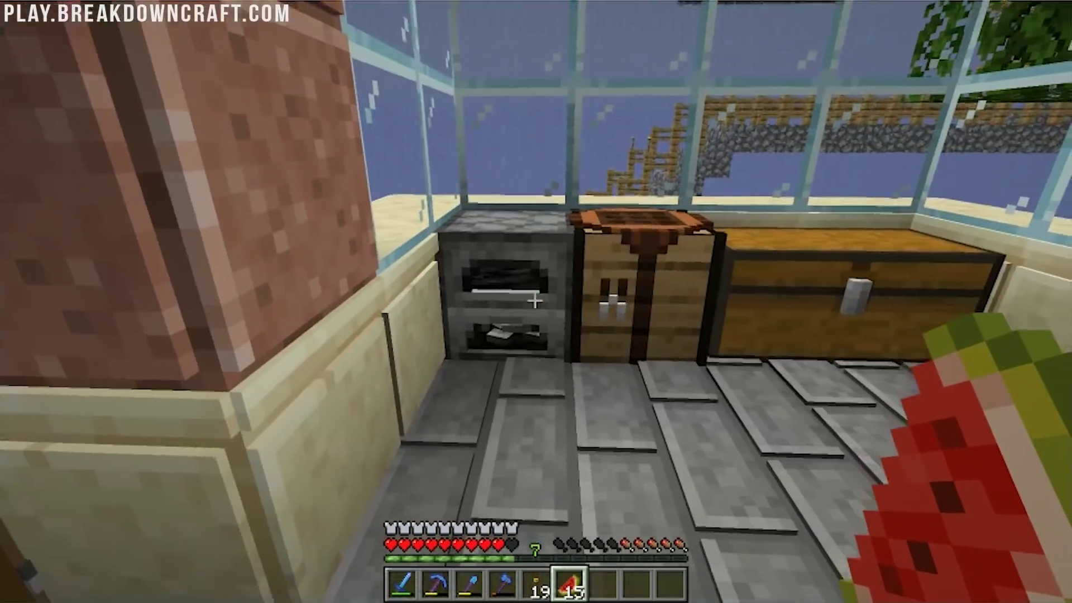
key(s)
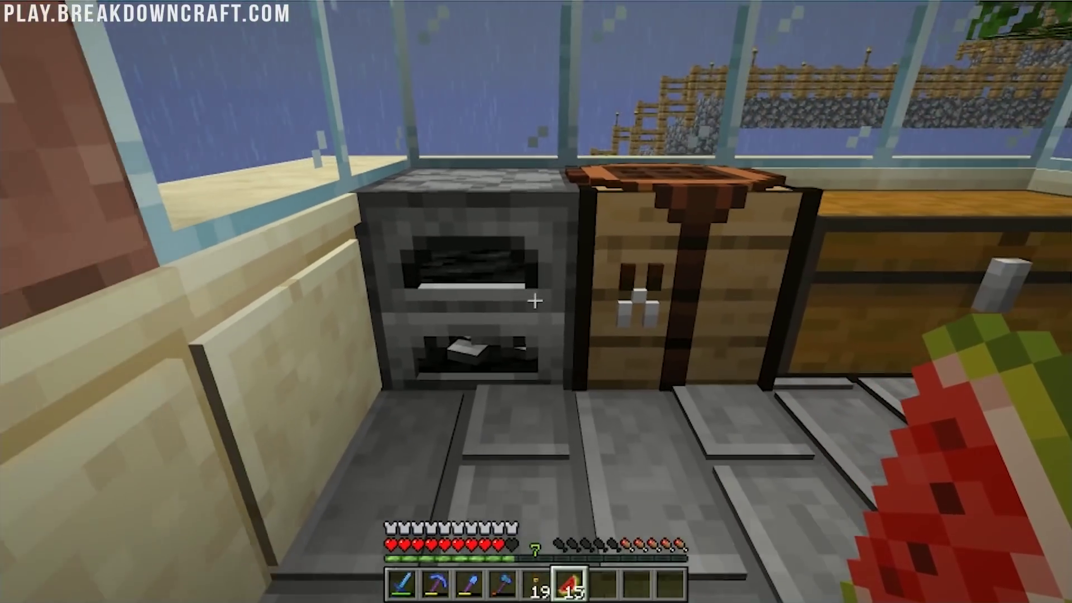
Open the furnace and move the melon slices and torches from the hotbar into the main inventory
right_click(535, 301)
shift+click(566, 414)
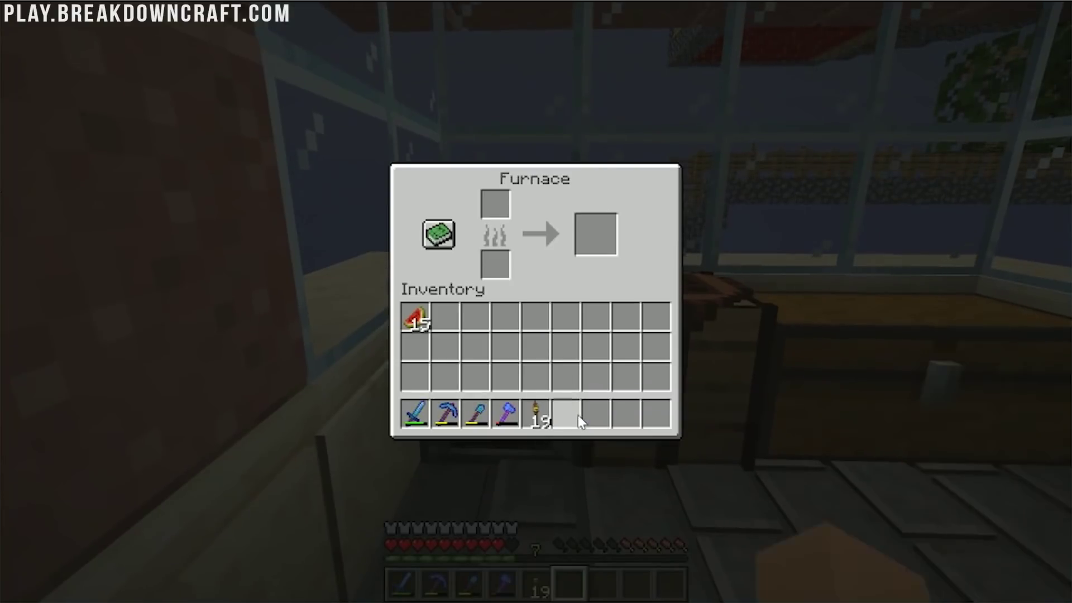
key(e)
right_click(535, 300)
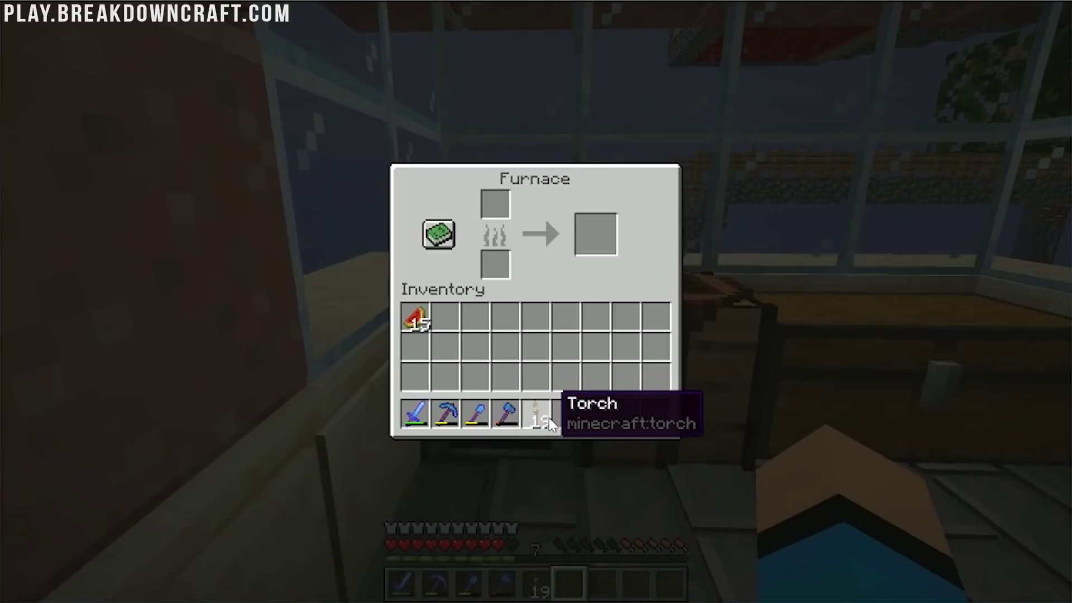
click(415, 317)
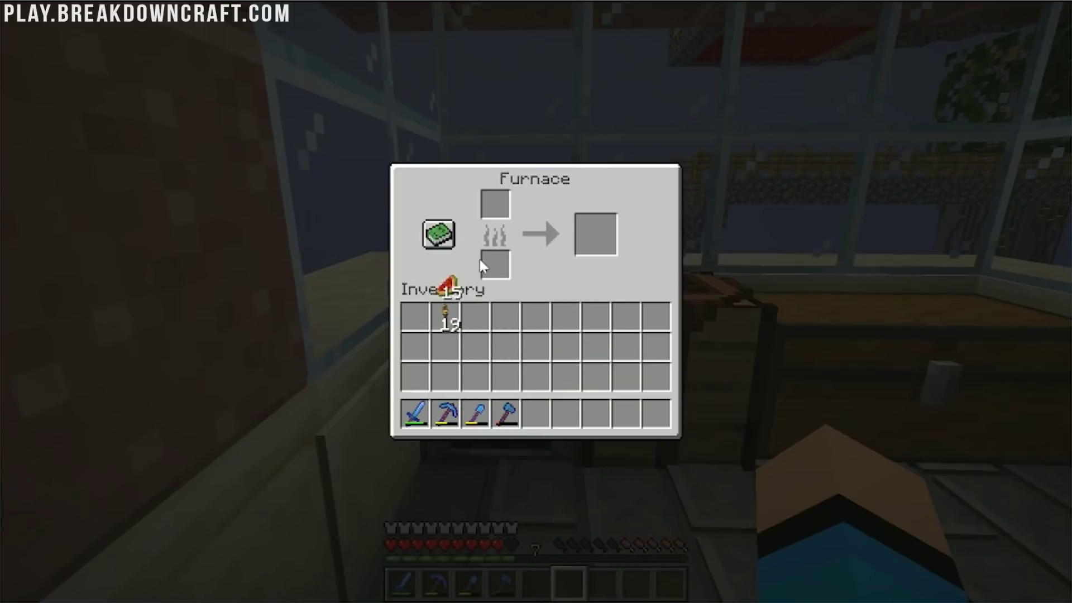
right_click(496, 205)
click(513, 316)
key(e)
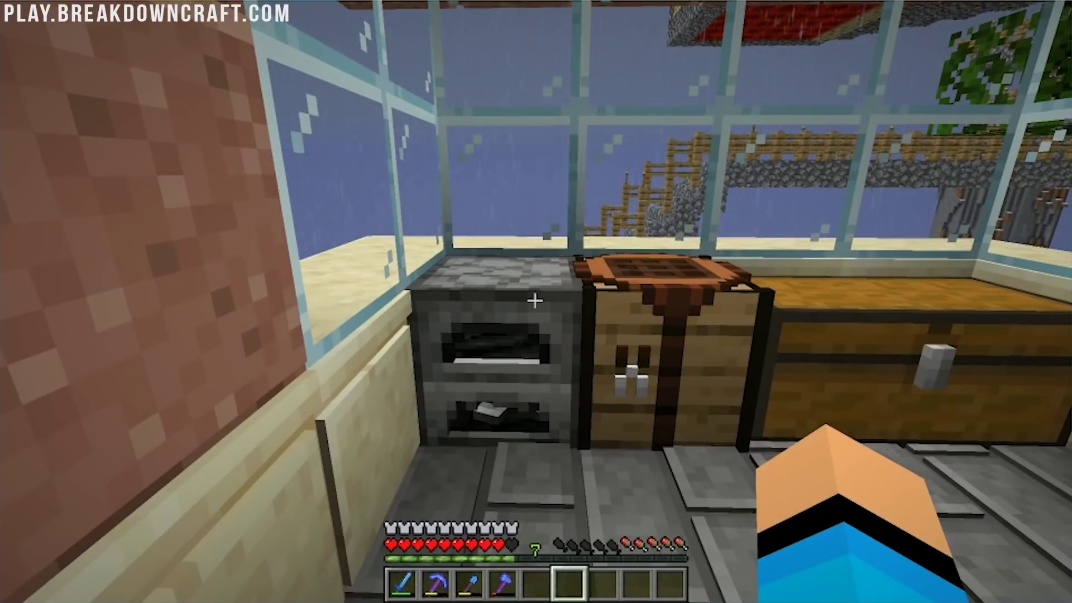
Examine the furnace and the crafting table, opening and closing each one's interface
right_click(536, 300)
shift+click(496, 204)
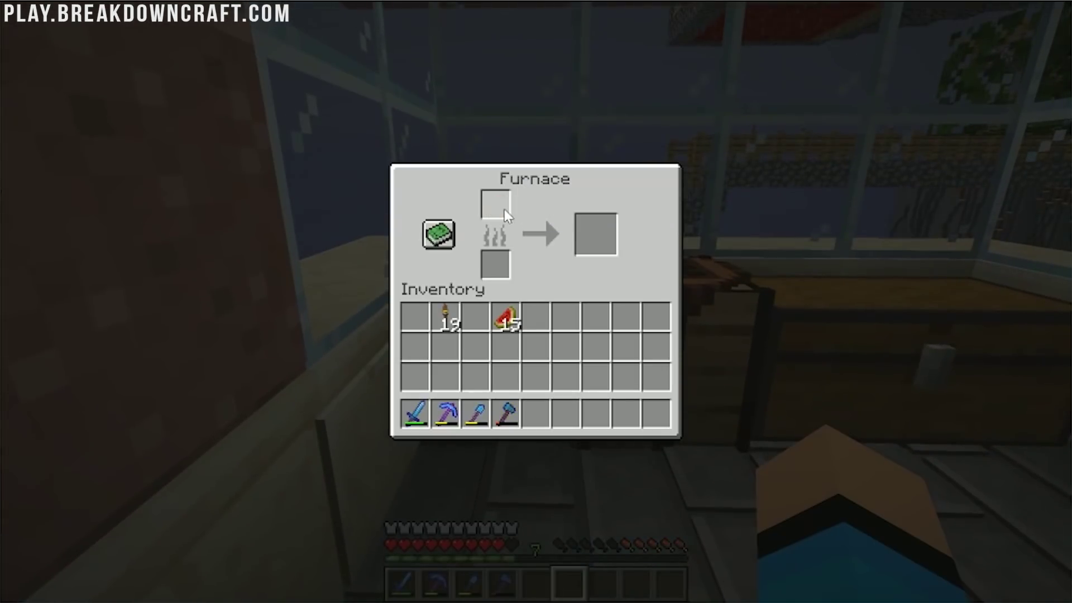
key(e)
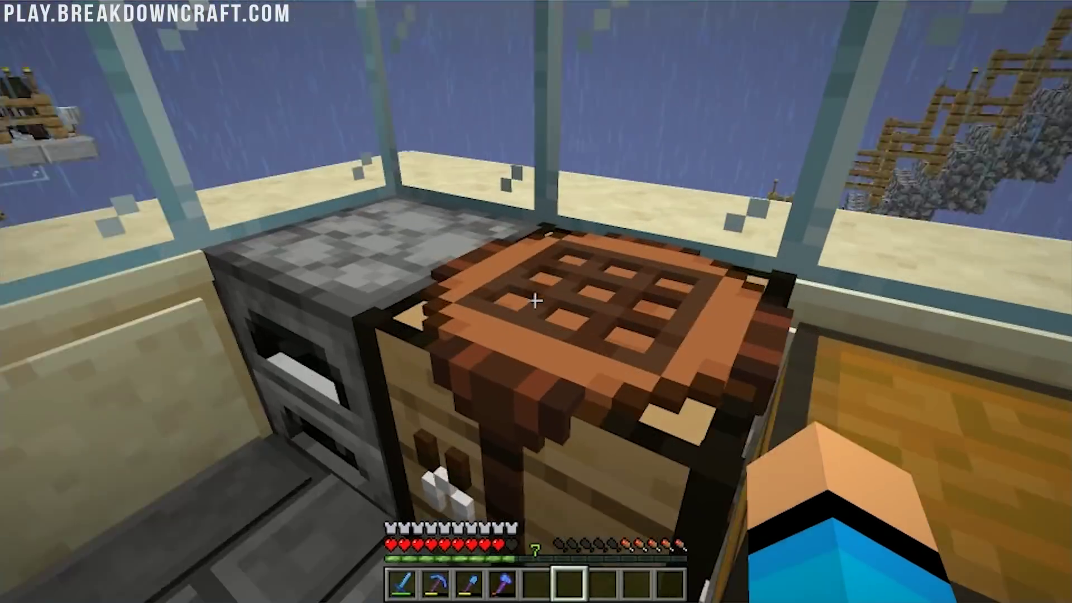
right_click(535, 302)
key(e)
Leave through the wooden door and walk along the fenced cobblestone path to view the 3D textures outside
key(w)
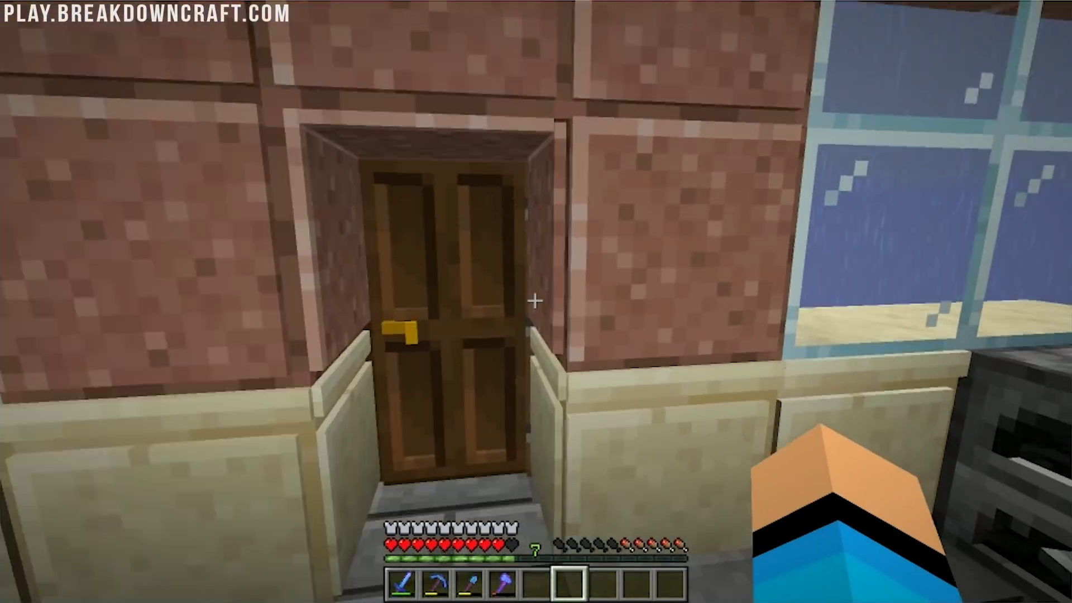
right_click(535, 301)
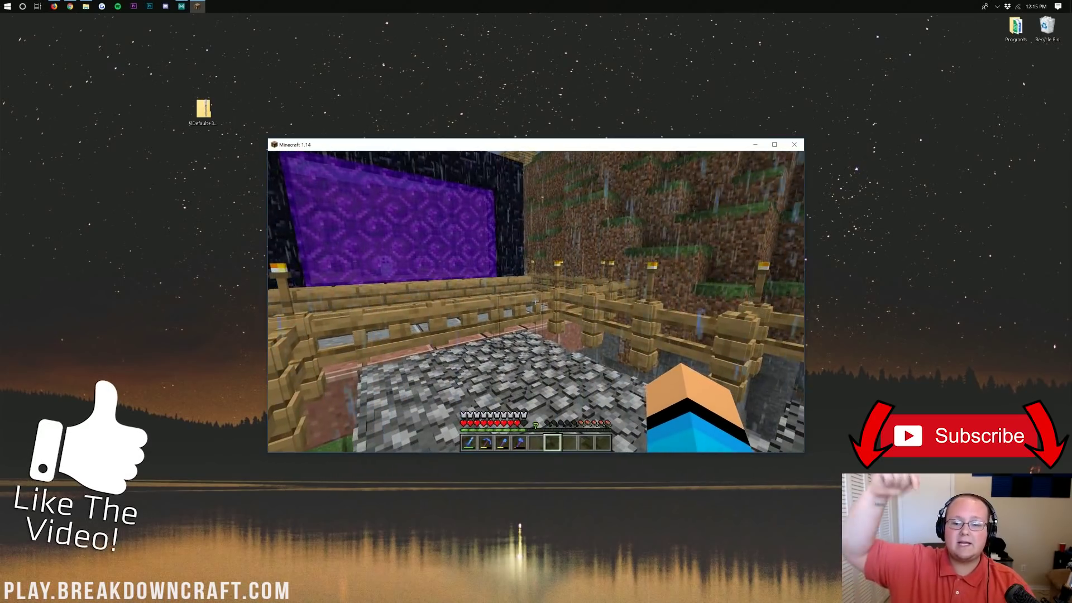
key(w)
key(w)
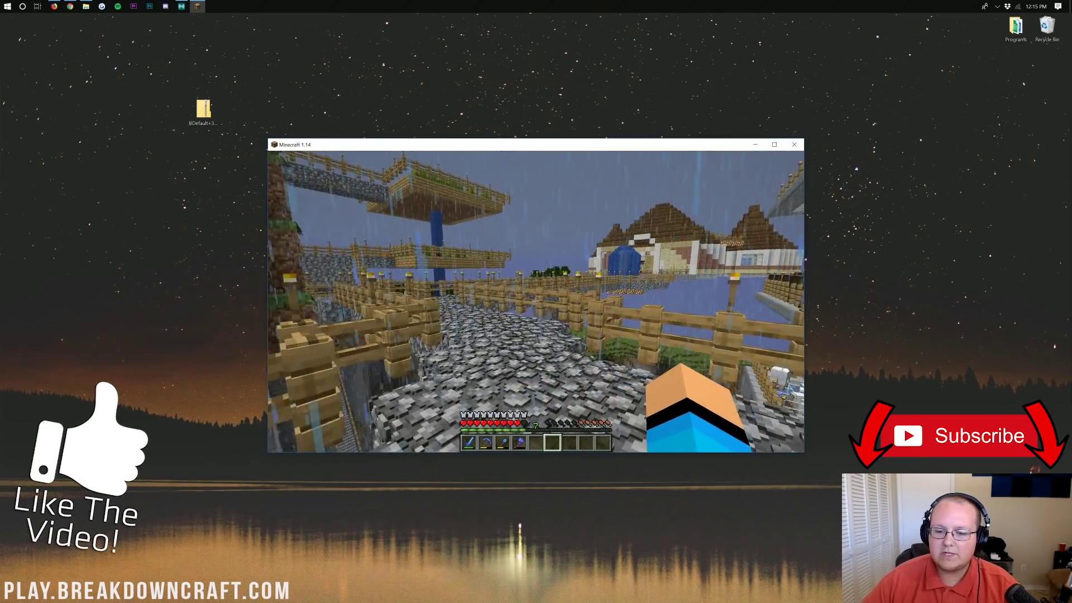
key(w)
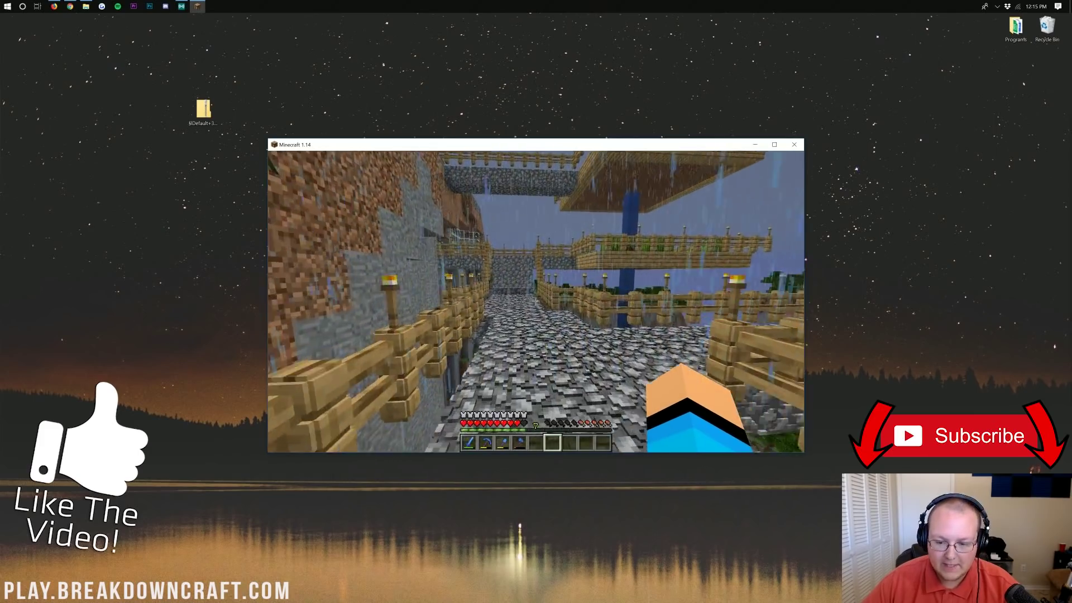
key(w)
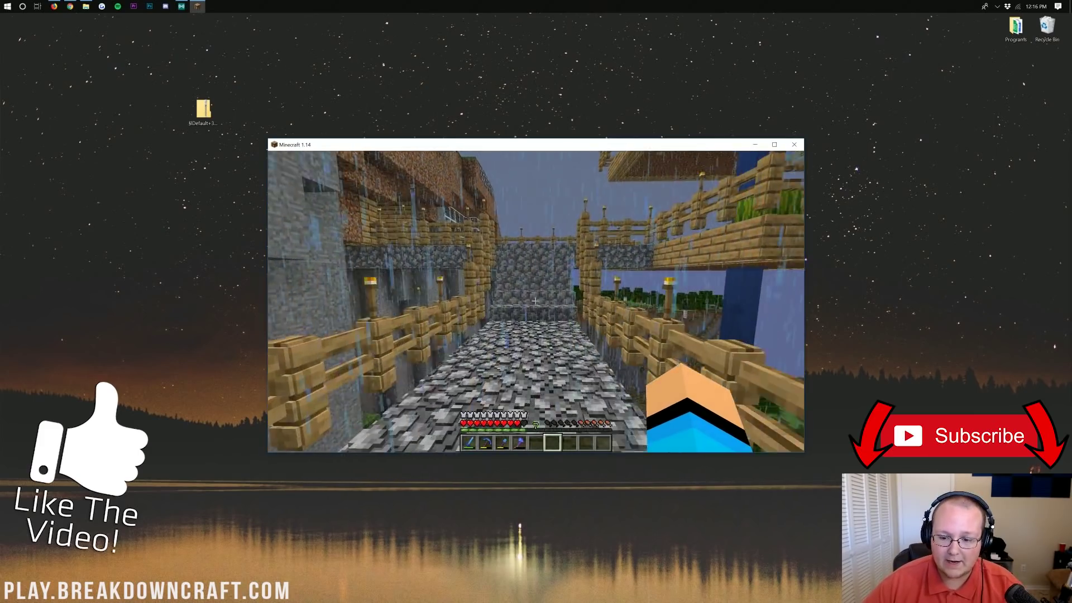